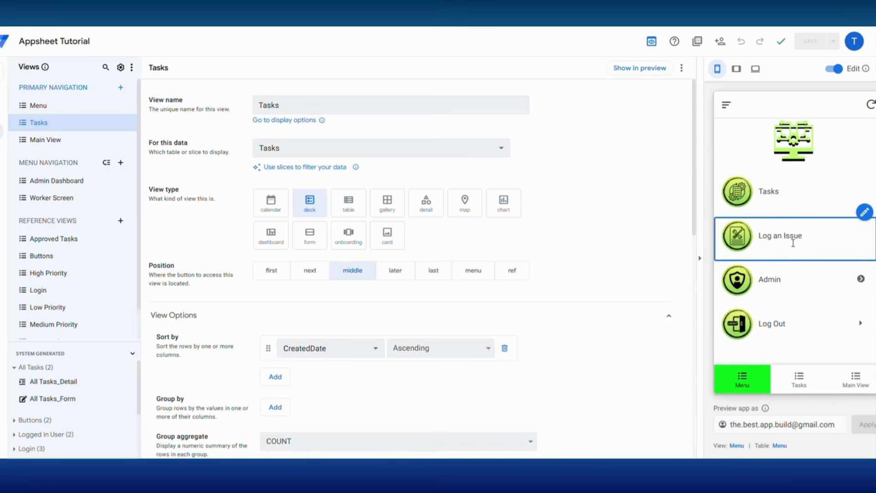
Step: Log out in the app preview, then bring up the Data section with the Buttons table
{"action": "left_click", "coordinate": [776, 330]}
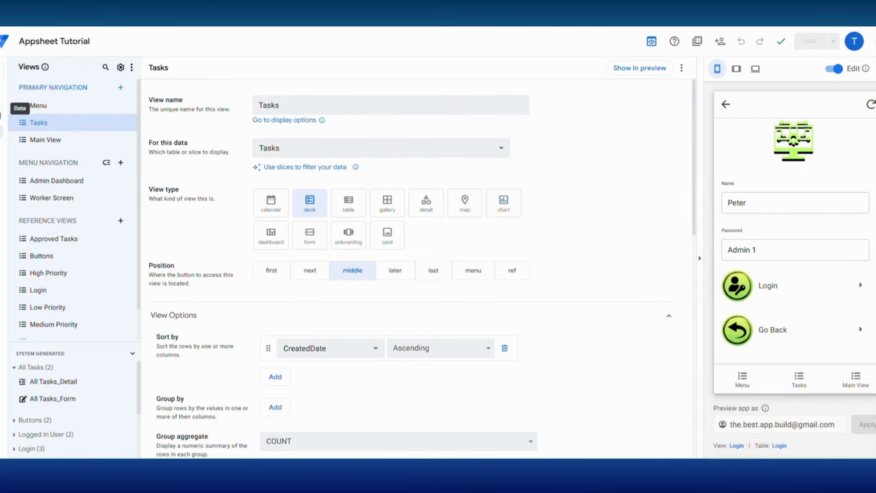
{"action": "left_click", "coordinate": [2, 109]}
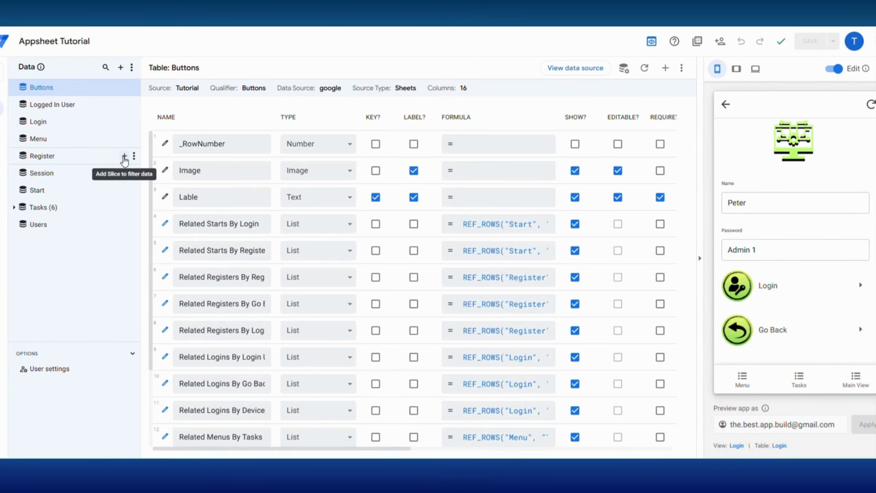
Step: Add a Login Device slice on Login with row filter [Device ID]=CONTEXT("Device")
{"action": "left_click", "coordinate": [124, 121]}
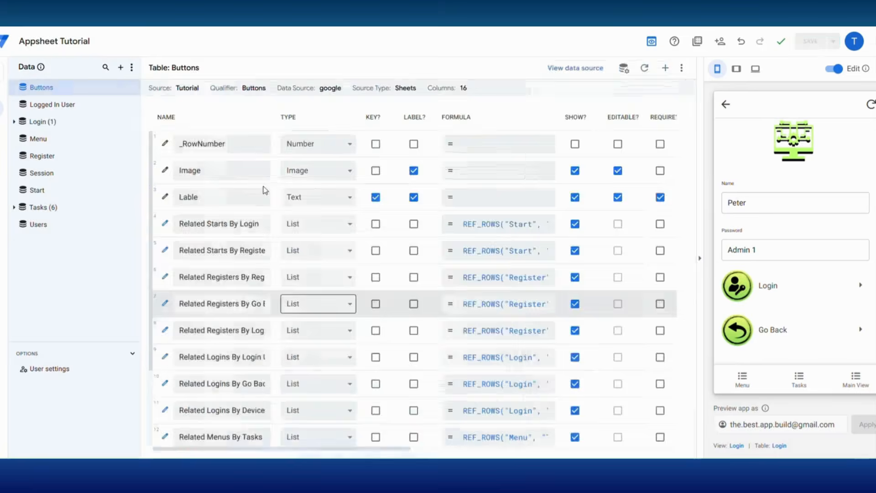
{"action": "left_click", "coordinate": [305, 318]}
{"action": "type", "text": "Login Device"}
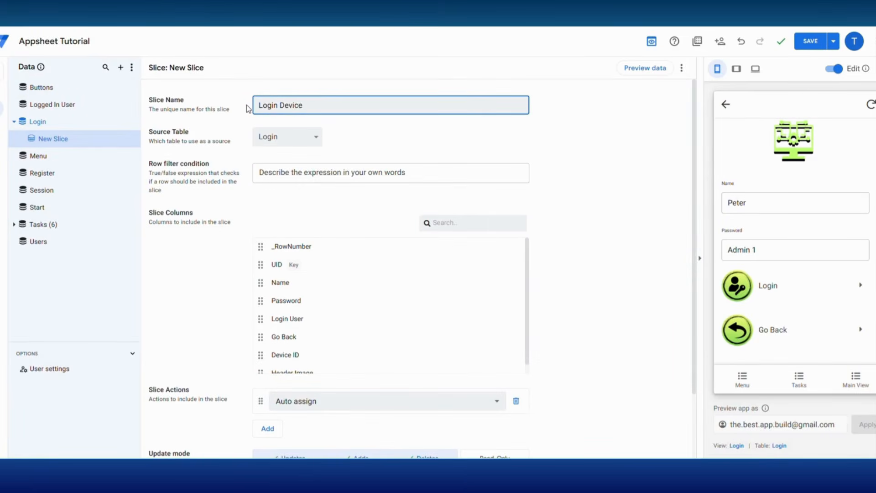
{"action": "left_click", "coordinate": [292, 173]}
{"action": "left_click", "coordinate": [297, 307]}
{"action": "left_click", "coordinate": [388, 372]}
{"action": "type", "text": "=CONTEXT(\""}
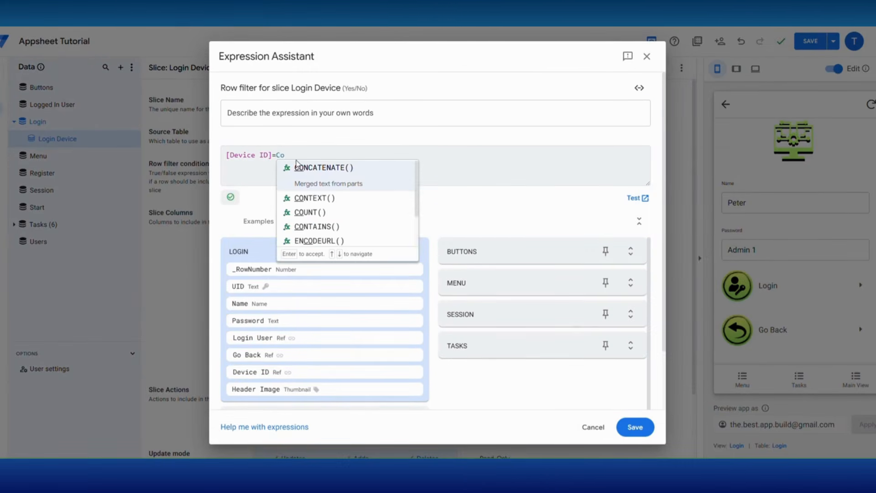
{"action": "left_click", "coordinate": [348, 183]}
{"action": "left_click", "coordinate": [634, 428]}
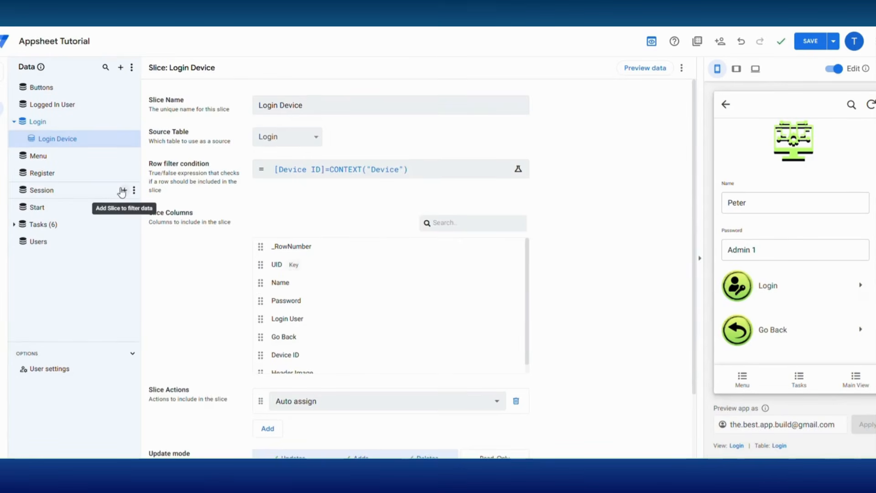
Step: Add a Register Device slice on Register with the same Device ID filter
{"action": "left_click", "coordinate": [35, 174]}
{"action": "left_click", "coordinate": [125, 173]}
{"action": "left_click", "coordinate": [373, 361]}
{"action": "left_click_drag", "start_coordinate": [301, 105], "coordinate": [242, 104]}
{"action": "type", "text": "Register"}
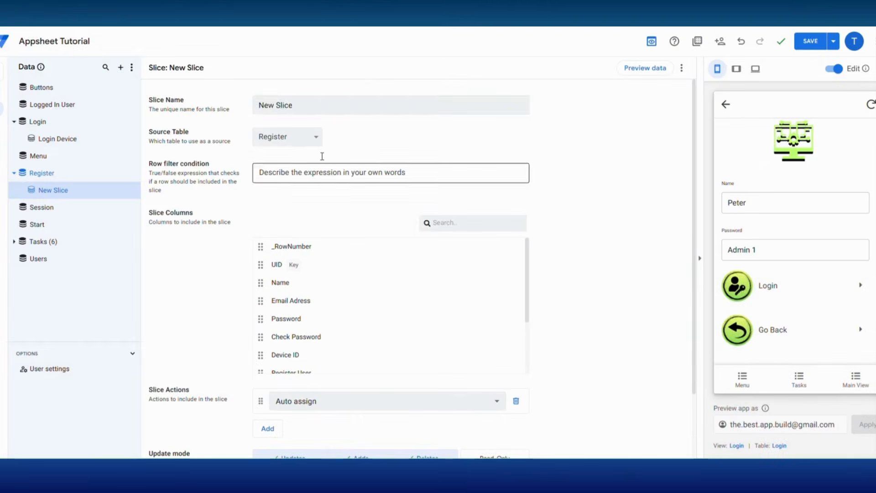
{"action": "type", "text": " Device"}
{"action": "left_click", "coordinate": [274, 172]}
{"action": "type", "text": "[Device ID]=CONTEXT(\"Device\")"}
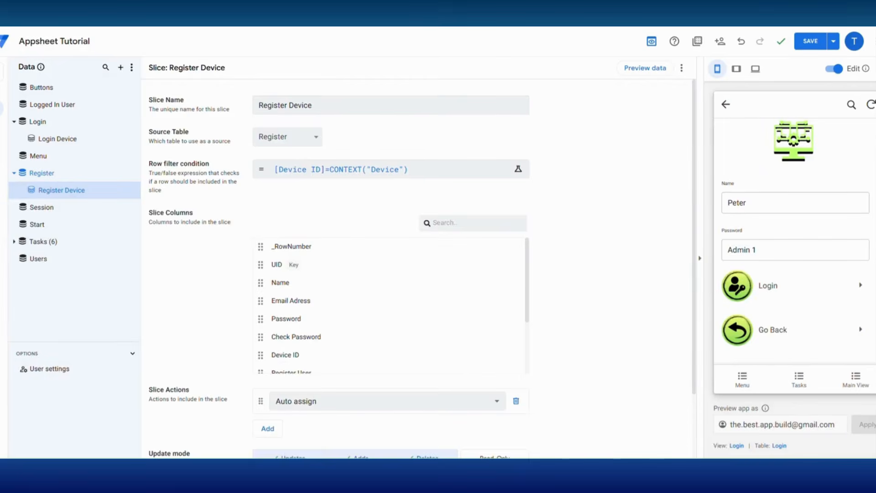
{"action": "left_click", "coordinate": [4, 132]}
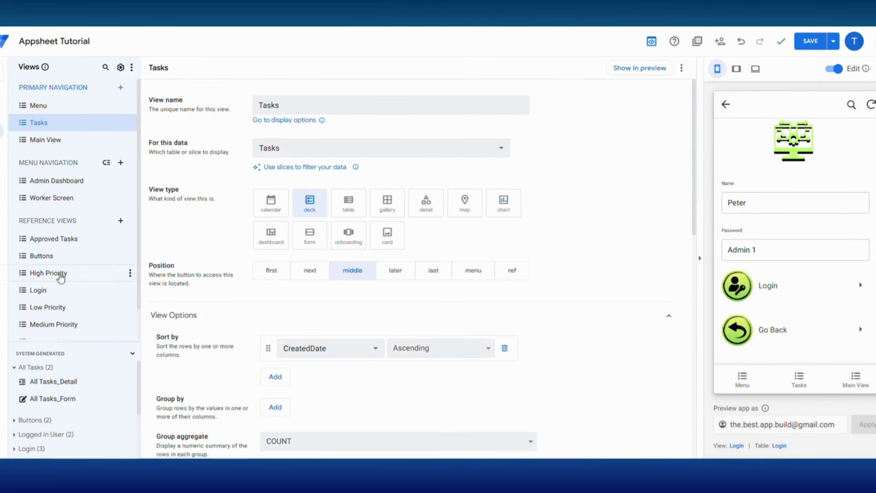
Step: Base the Login view on the Login Device slice
{"action": "left_click", "coordinate": [43, 294]}
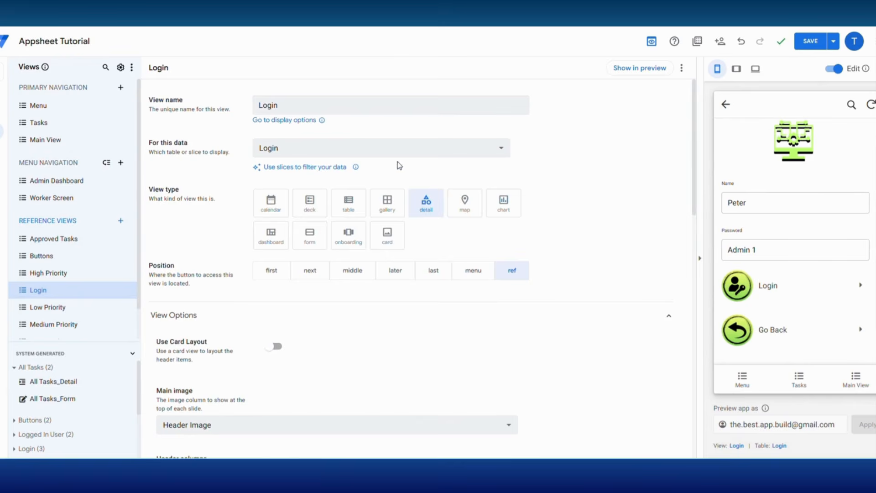
{"action": "left_click", "coordinate": [393, 150]}
{"action": "left_click", "coordinate": [301, 371]}
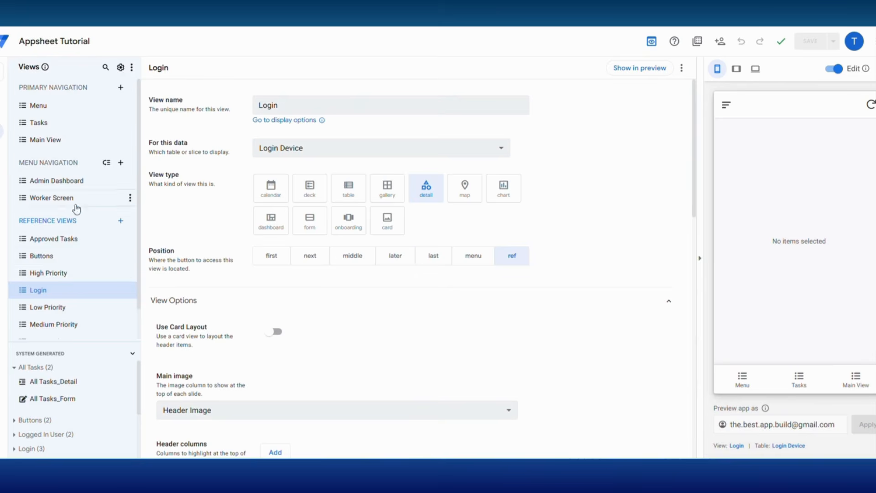
{"action": "scroll", "coordinate": [63, 273], "scroll_direction": "down", "scroll_amount": 1}
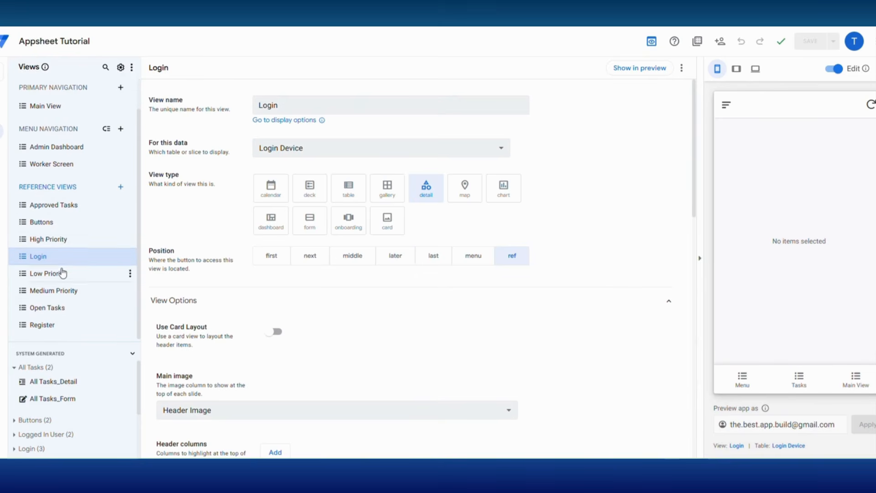
Step: Base the Register view on the Register Device slice and save the app
{"action": "left_click", "coordinate": [48, 331]}
{"action": "left_click", "coordinate": [310, 151]}
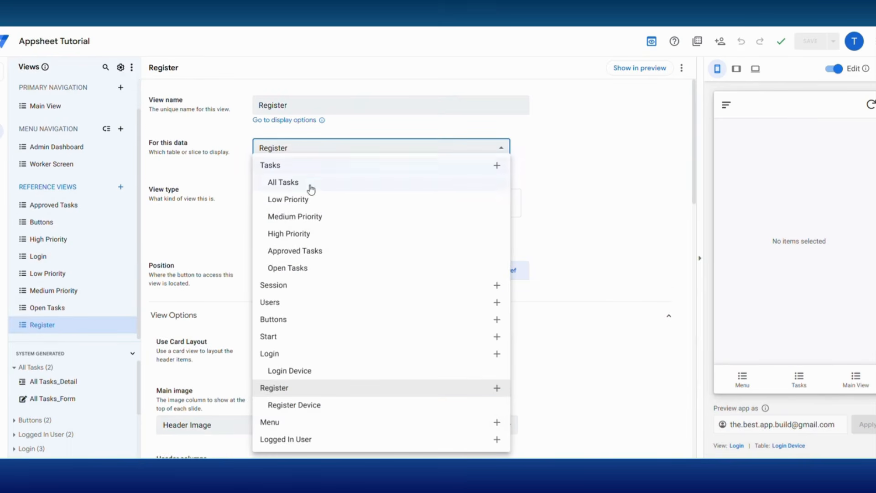
{"action": "left_click", "coordinate": [301, 405]}
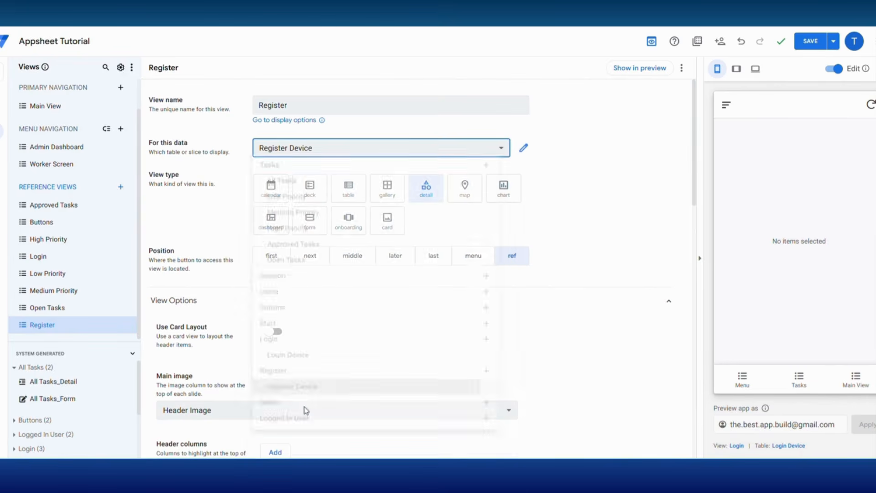
{"action": "left_click", "coordinate": [811, 46]}
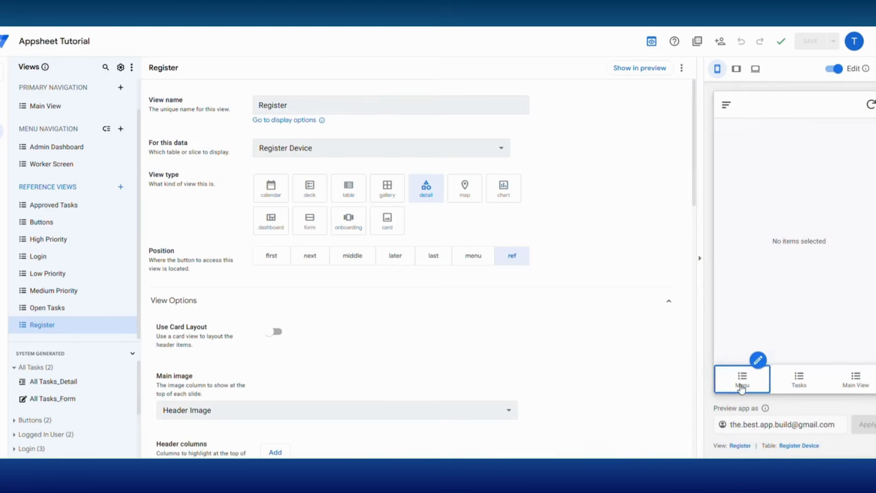
{"action": "left_click", "coordinate": [740, 381]}
Step: Change the Logout action's target to LINKTOVIEW("Main View") and save it
{"action": "left_click", "coordinate": [861, 310]}
{"action": "left_click", "coordinate": [358, 242]}
{"action": "double_click", "coordinate": [285, 119]}
{"action": "key", "text": "BackSpace"}
{"action": "scroll", "coordinate": [335, 151], "scroll_direction": "down", "scroll_amount": 5}
{"action": "left_click", "coordinate": [349, 173]}
{"action": "left_click", "coordinate": [279, 119]}
{"action": "key", "text": "BackSpace"}
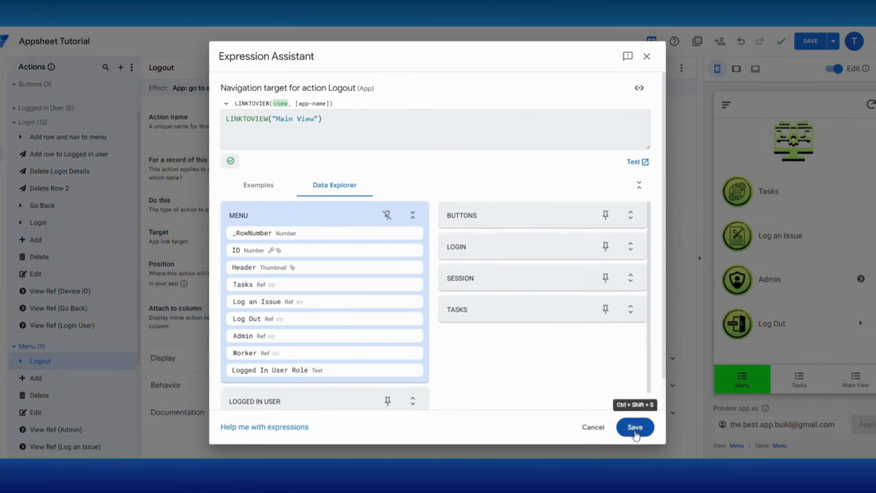
{"action": "left_click", "coordinate": [635, 427]}
Step: In the preview, log out and log back in with a test user's name and password
{"action": "left_click", "coordinate": [770, 332]}
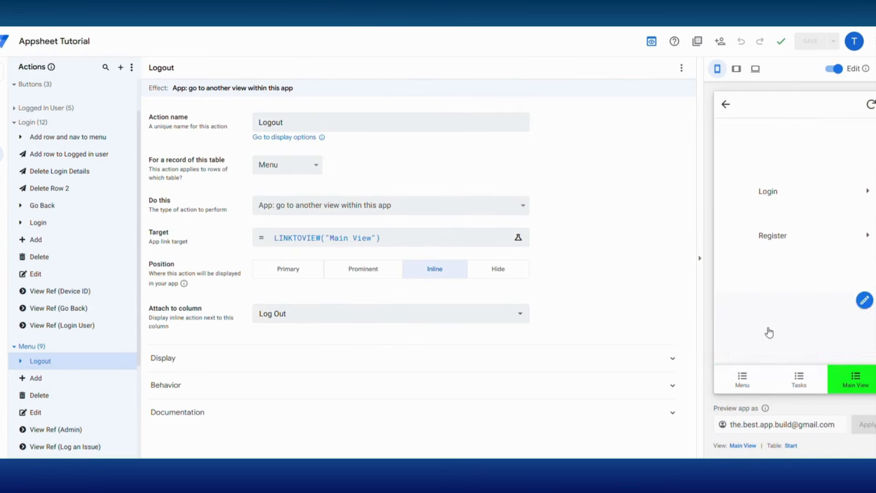
{"action": "left_click", "coordinate": [767, 194]}
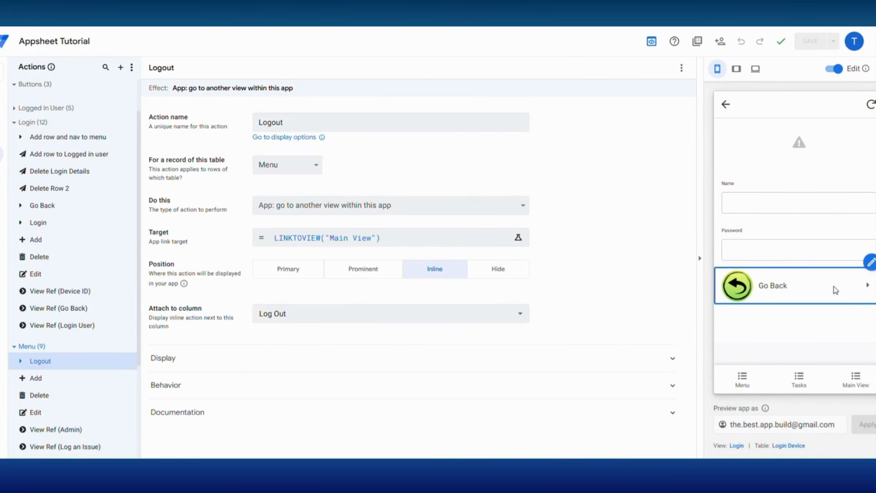
{"action": "left_click", "coordinate": [738, 203]}
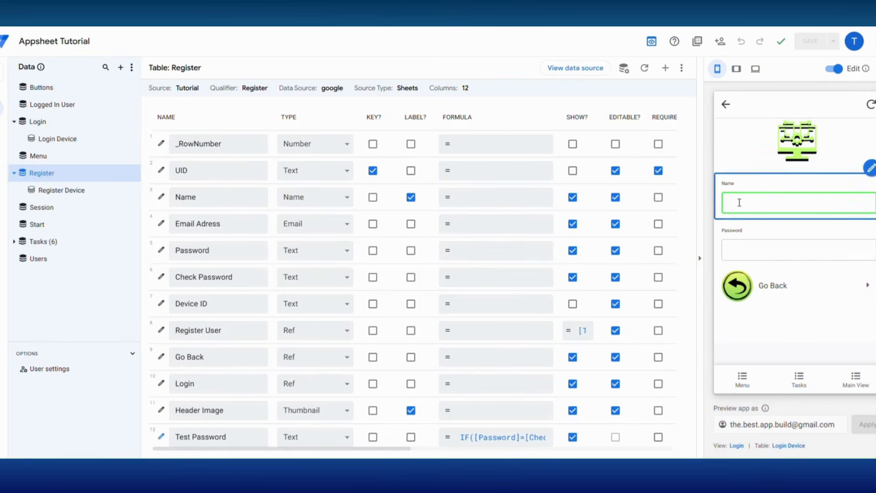
{"action": "type", "text": "Peter"}
{"action": "left_click", "coordinate": [754, 250]}
{"action": "type", "text": "Admin1"}
{"action": "left_click", "coordinate": [767, 293]}
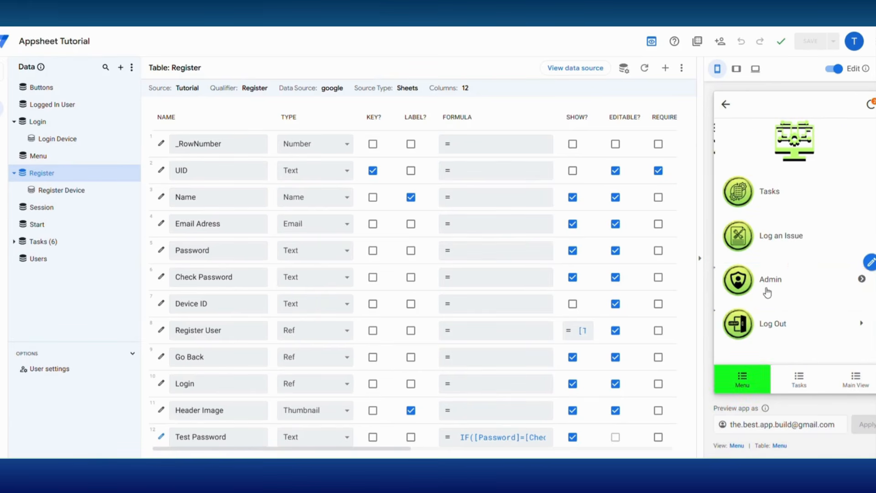
Step: Log out to confirm it lands on Main View, then check the register and login forms
{"action": "left_click", "coordinate": [759, 329]}
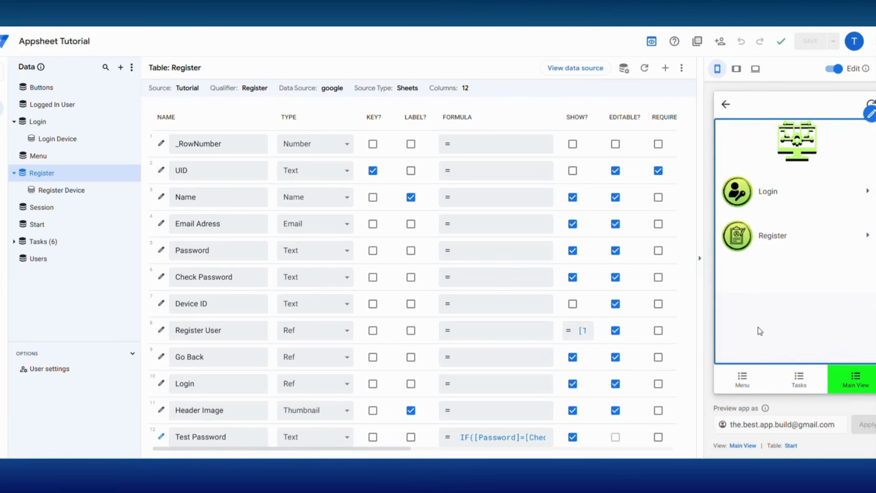
{"action": "left_click", "coordinate": [777, 195]}
{"action": "left_click", "coordinate": [776, 247]}
{"action": "left_click", "coordinate": [775, 274]}
{"action": "left_click", "coordinate": [773, 237]}
{"action": "scroll", "coordinate": [776, 297], "scroll_direction": "down", "scroll_amount": 5}
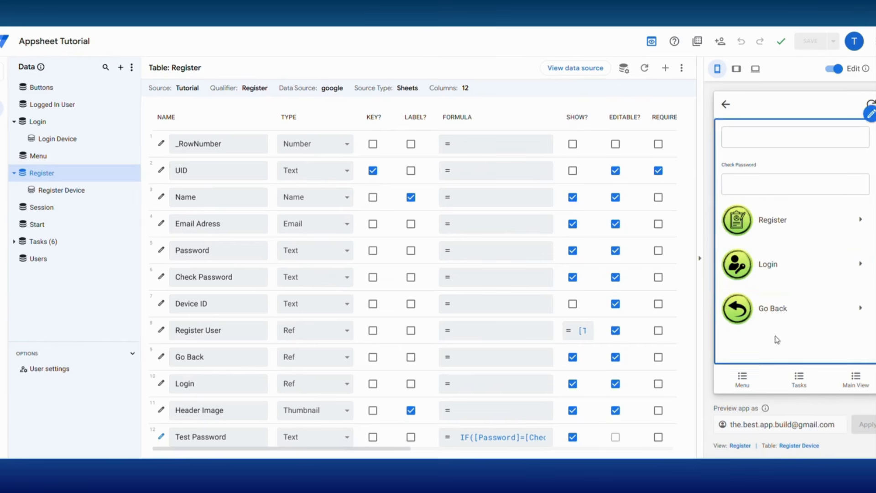
{"action": "left_click", "coordinate": [767, 270]}
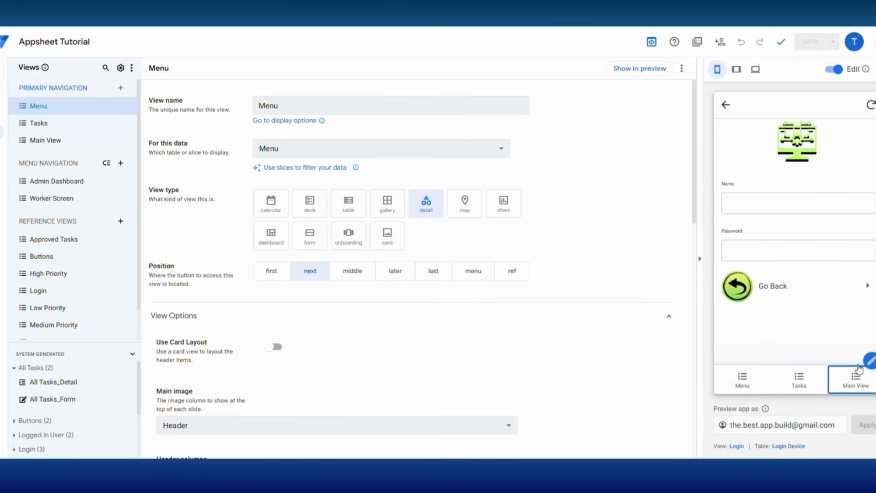
Step: Look through the Menu, Tasks and Main View screens in the preview
{"action": "left_click", "coordinate": [741, 387]}
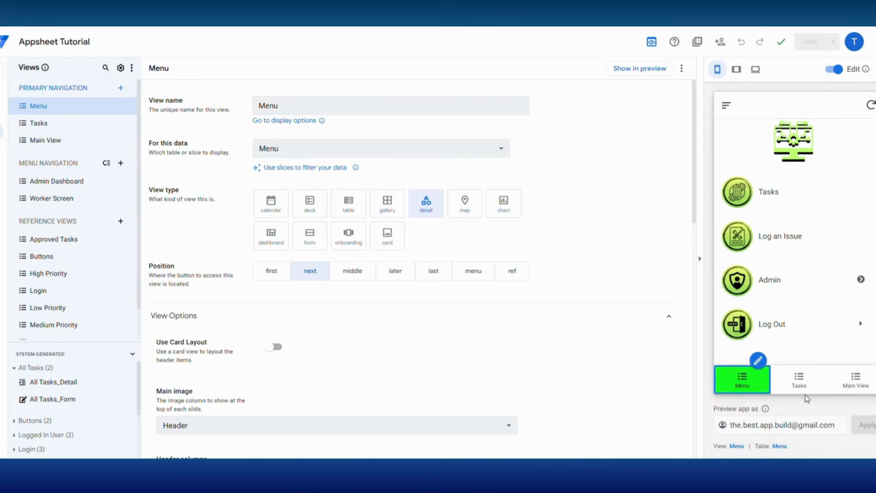
{"action": "left_click", "coordinate": [799, 381]}
{"action": "left_click", "coordinate": [867, 385]}
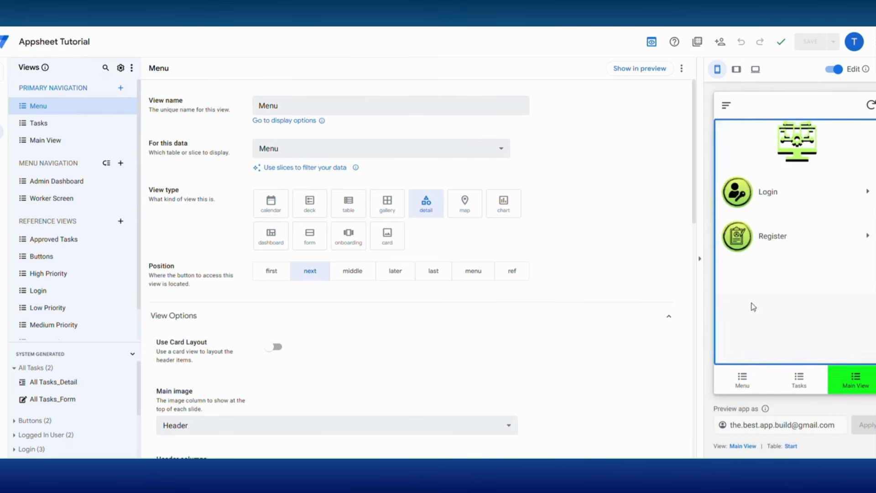
{"action": "left_click", "coordinate": [745, 386]}
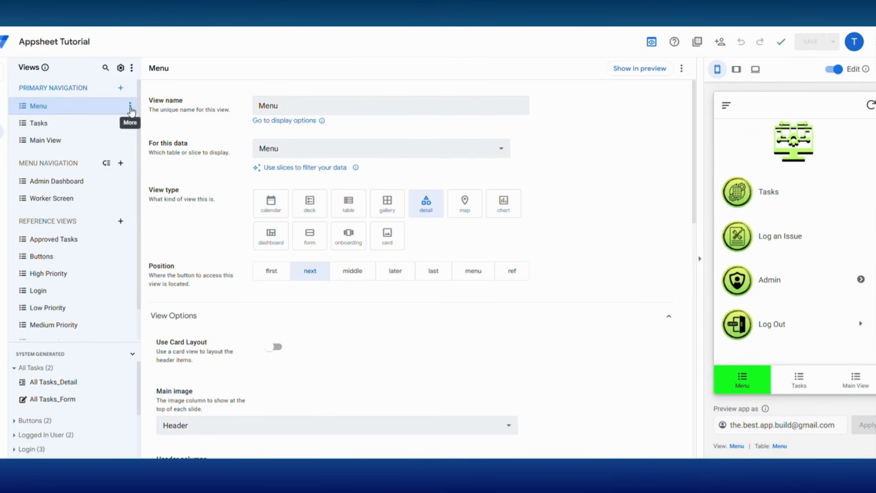
Step: Move the Menu and Tasks views into Menu Navigation
{"action": "left_click", "coordinate": [130, 106]}
{"action": "mouse_move", "coordinate": [173, 153]}
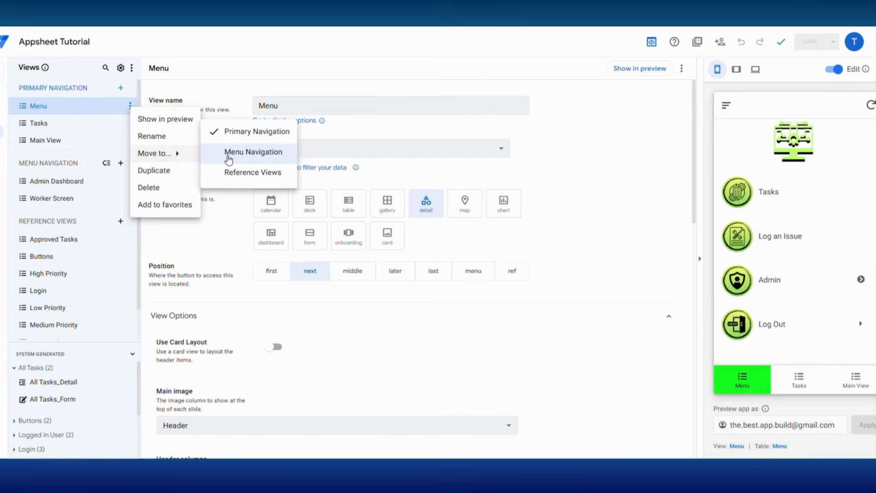
{"action": "left_click", "coordinate": [228, 157]}
{"action": "left_click", "coordinate": [129, 105]}
{"action": "left_click", "coordinate": [162, 156]}
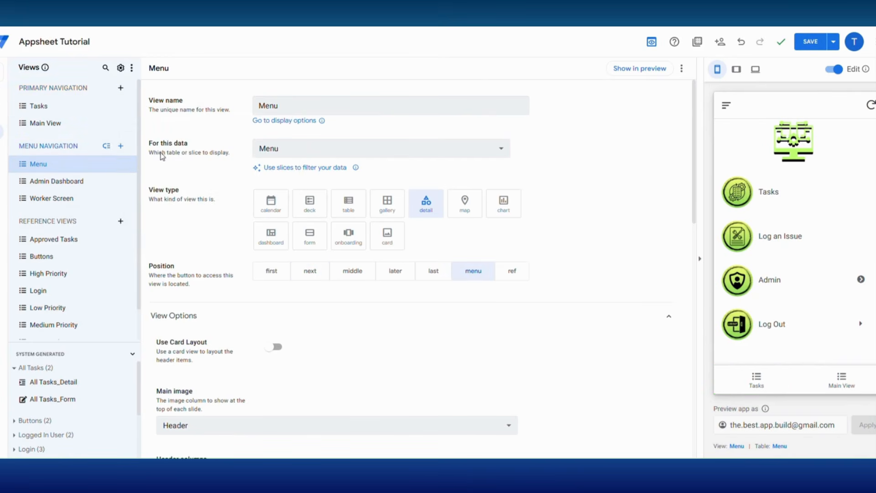
{"action": "left_click", "coordinate": [130, 106]}
{"action": "mouse_move", "coordinate": [169, 154]}
{"action": "left_click", "coordinate": [230, 155]}
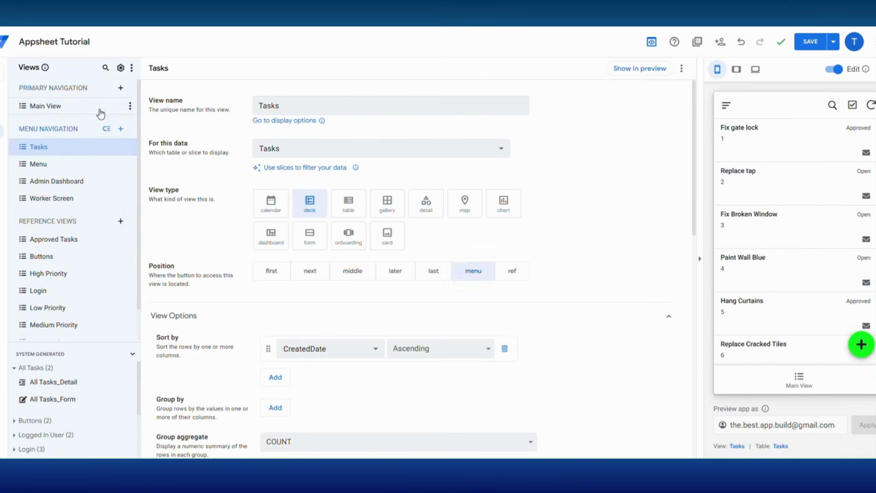
Step: Rename Main View to "Log Out"
{"action": "left_click", "coordinate": [79, 110]}
{"action": "left_click_drag", "start_coordinate": [307, 108], "coordinate": [241, 110]}
{"action": "type", "text": "L"}
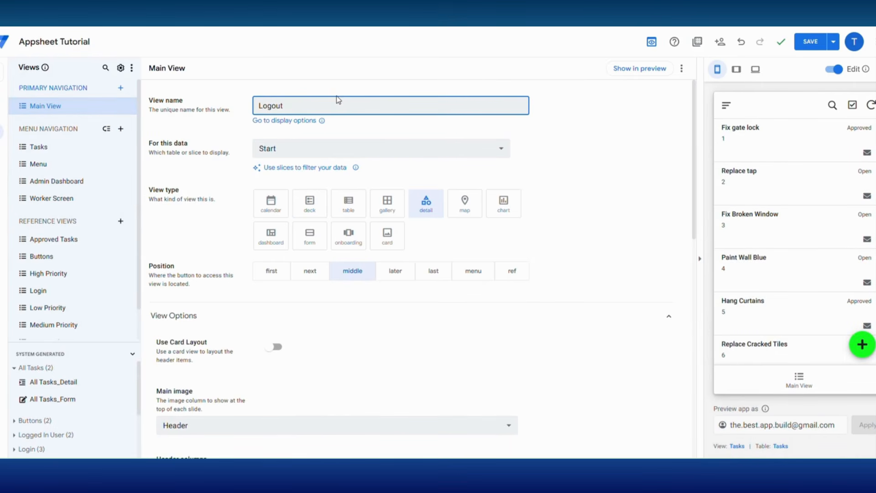
{"action": "type", "text": "ogout"}
{"action": "key", "text": "BackSpace"}
{"action": "key", "text": "BackSpace"}
{"action": "key", "text": "BackSpace"}
{"action": "type", "text": "Out"}
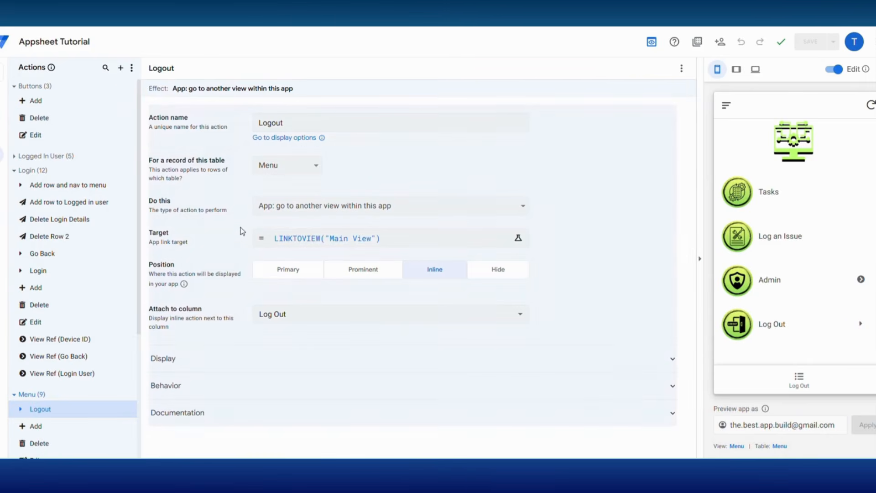
Step: Retarget the Logout action to LINKTOVIEW("Log Out") and check it in the preview
{"action": "left_click", "coordinate": [355, 239]}
{"action": "left_click_drag", "start_coordinate": [315, 121], "coordinate": [281, 122]}
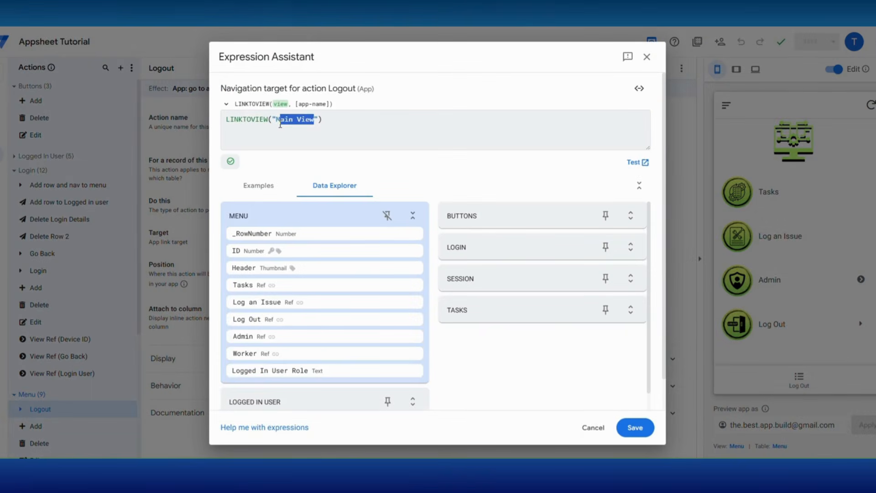
{"action": "type", "text": "Log"}
{"action": "left_click", "coordinate": [320, 130]}
{"action": "left_click", "coordinate": [635, 427]}
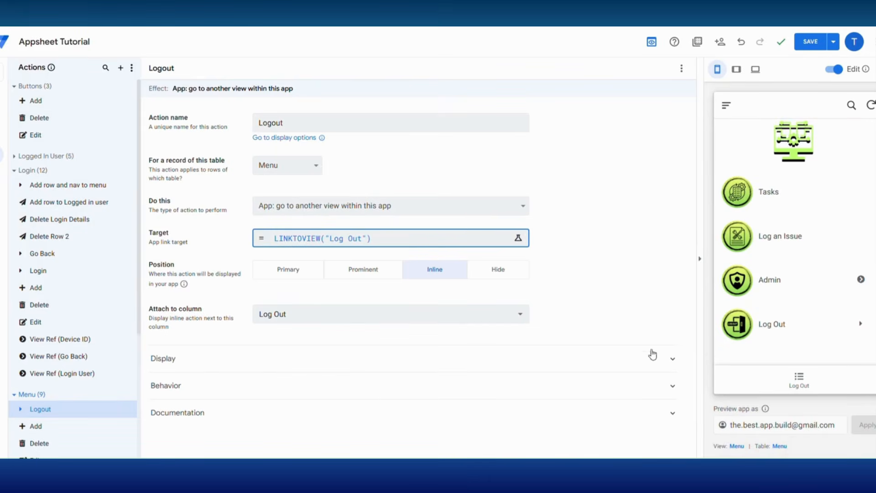
{"action": "left_click", "coordinate": [770, 329]}
{"action": "left_click", "coordinate": [768, 201]}
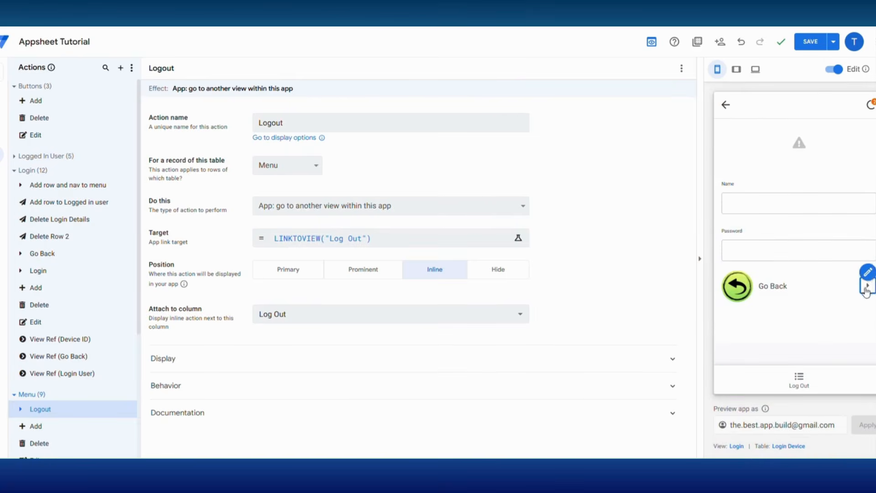
Step: Change the Go Back action's target to the Log Out view
{"action": "left_click", "coordinate": [871, 262]}
{"action": "left_click", "coordinate": [438, 238]}
{"action": "left_click_drag", "start_coordinate": [315, 120], "coordinate": [276, 120]}
{"action": "type", "text": "Log Out"}
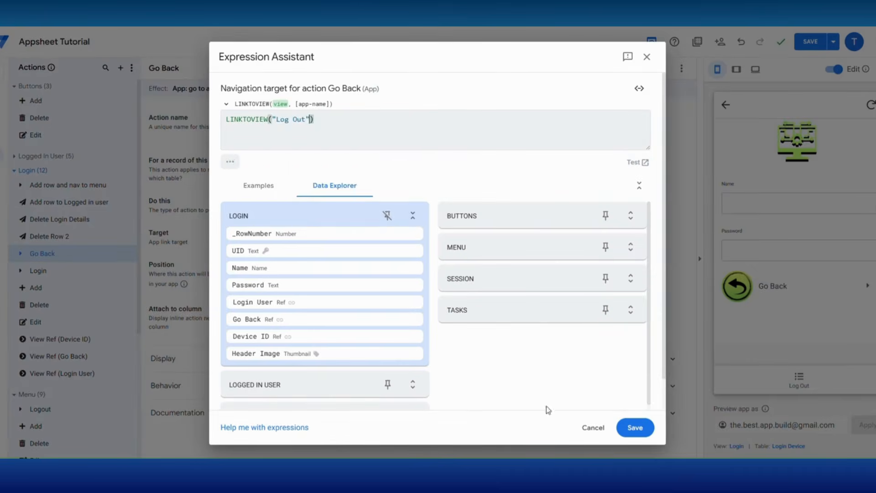
{"action": "left_click", "coordinate": [636, 427]}
{"action": "left_click", "coordinate": [770, 293]}
{"action": "left_click", "coordinate": [761, 251]}
{"action": "scroll", "coordinate": [759, 258], "scroll_direction": "down", "scroll_amount": 4}
Step: Change the Nav to Start action's target to Log Out as well
{"action": "left_click", "coordinate": [861, 295]}
{"action": "left_click", "coordinate": [438, 238]}
{"action": "left_click_drag", "start_coordinate": [315, 120], "coordinate": [276, 119]}
{"action": "type", "text": "Log Out"}
{"action": "left_click", "coordinate": [634, 427]}
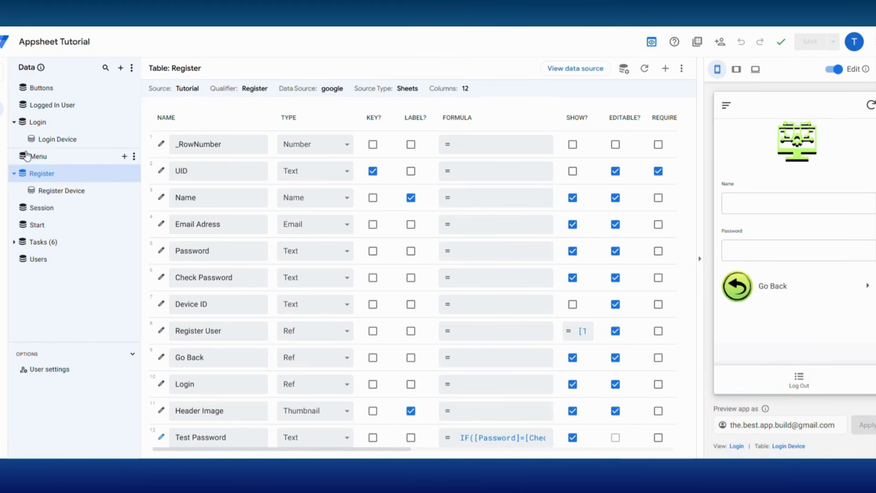
Step: Give the Log Out view a Show if condition hiding it on Login and Register, then save
{"action": "mouse_move", "coordinate": [3, 130]}
{"action": "left_click", "coordinate": [34, 129]}
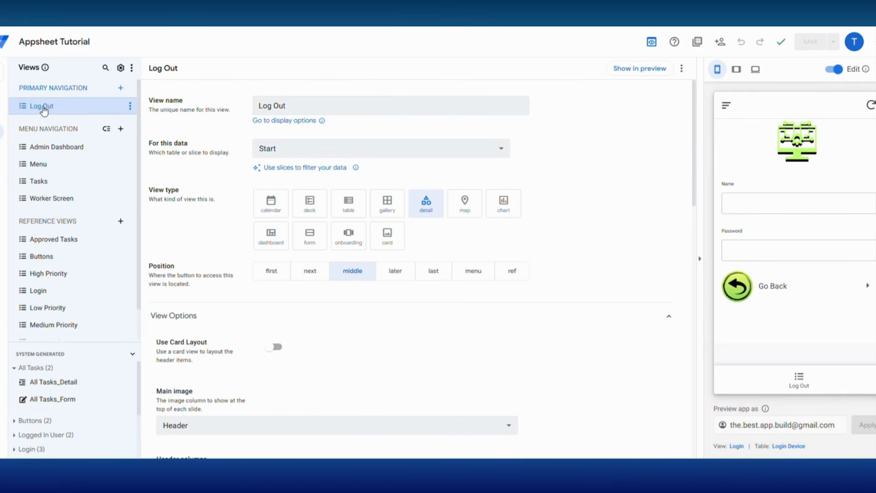
{"action": "scroll", "coordinate": [413, 282], "scroll_direction": "down", "scroll_amount": 10}
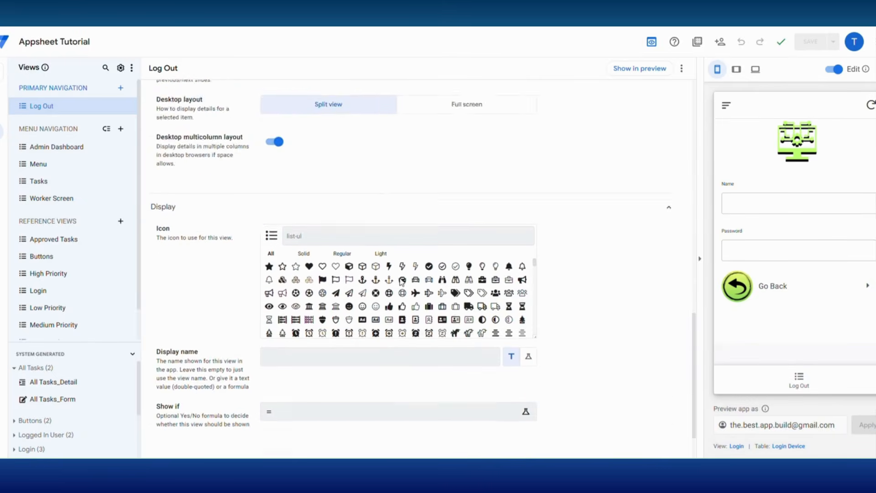
{"action": "left_click", "coordinate": [292, 356]}
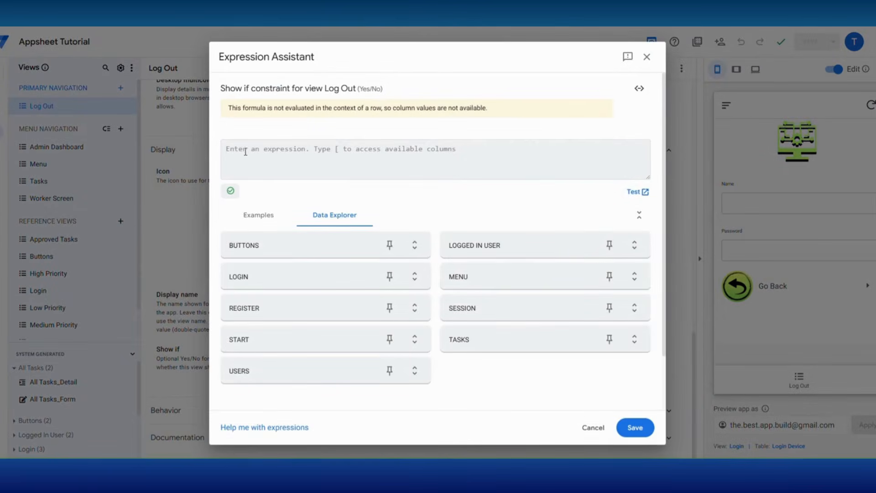
{"action": "type", "text": "NOT(   IN(     CONTEXT(\"View\"),     {\"Login\",\"Register\"}   ) )"}
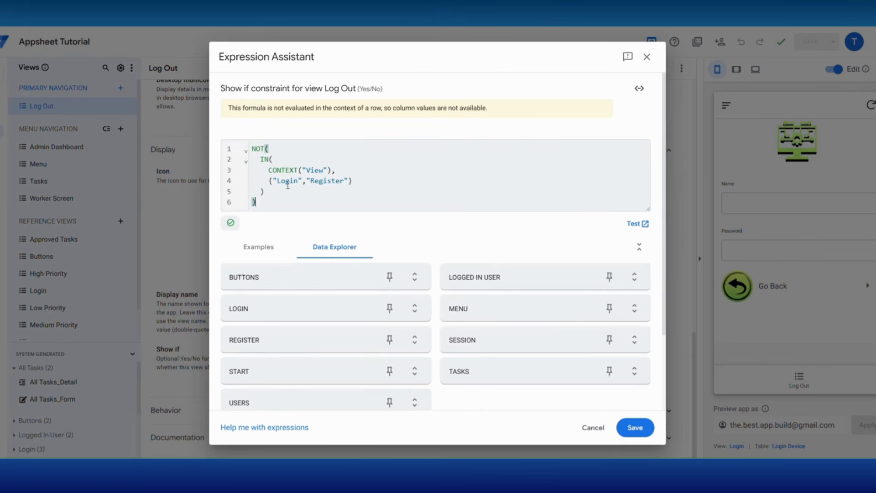
{"action": "left_click", "coordinate": [636, 428]}
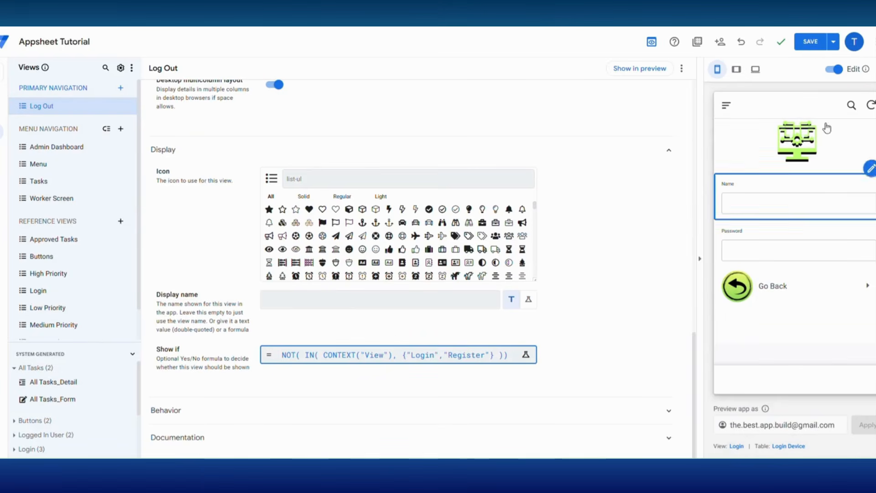
{"action": "left_click", "coordinate": [807, 42]}
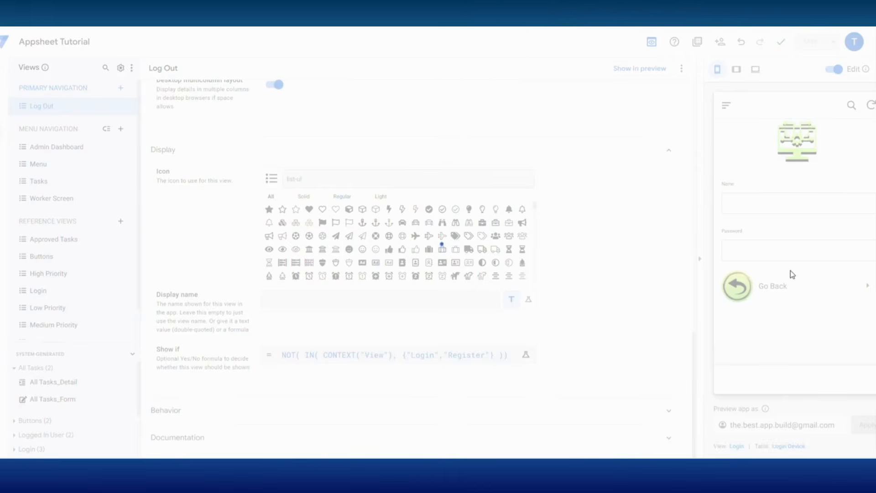
Step: Extend the Show if to NOT(IN(CONTEXT("View"),{"Login","Register","Log Out"})) and save
{"action": "left_click", "coordinate": [436, 361]}
{"action": "type", "text": ",\"Register\",\"Log Out\"}"}
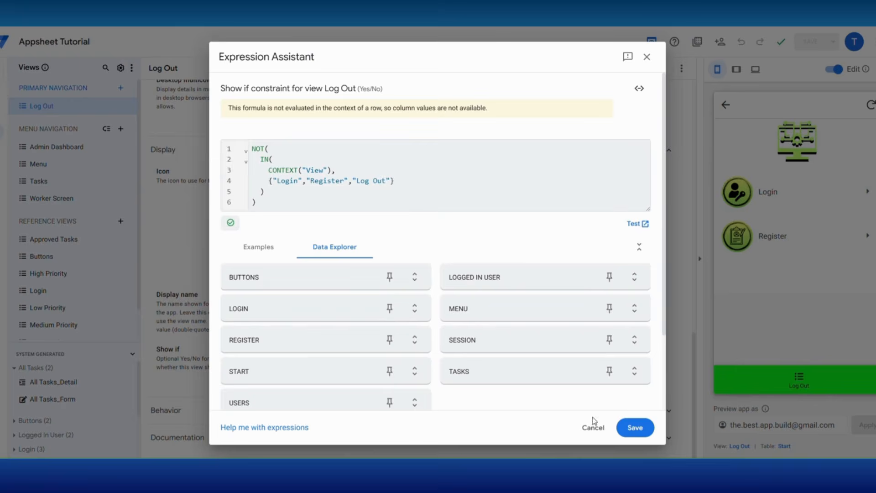
{"action": "left_click", "coordinate": [635, 428]}
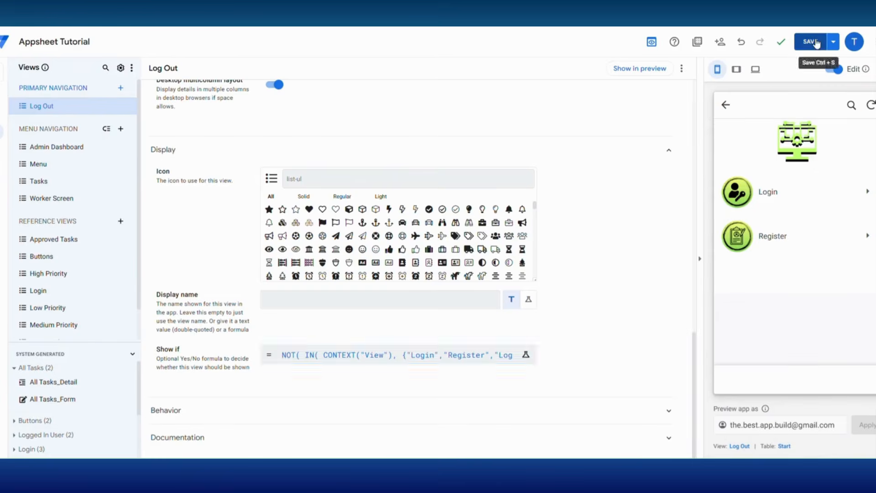
{"action": "left_click", "coordinate": [812, 42]}
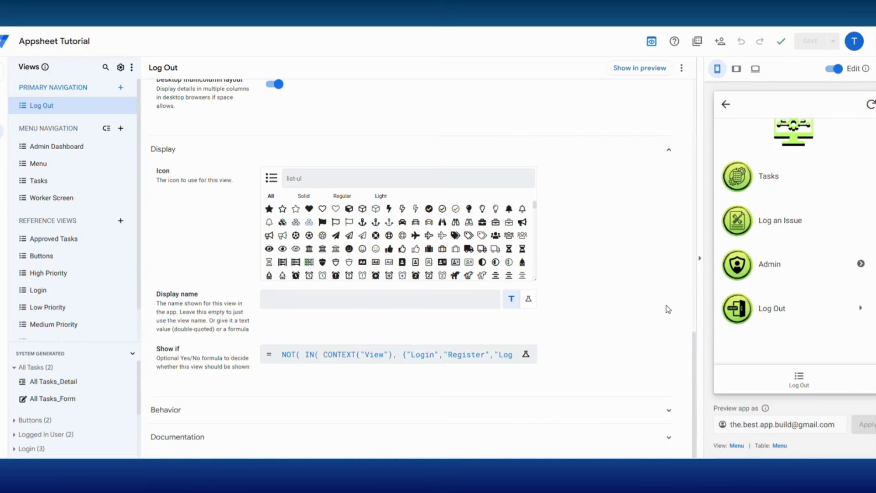
Step: Test the Log Out and Login screens in the preview with sample text in the Password field
{"action": "left_click", "coordinate": [775, 315]}
{"action": "left_click", "coordinate": [765, 193]}
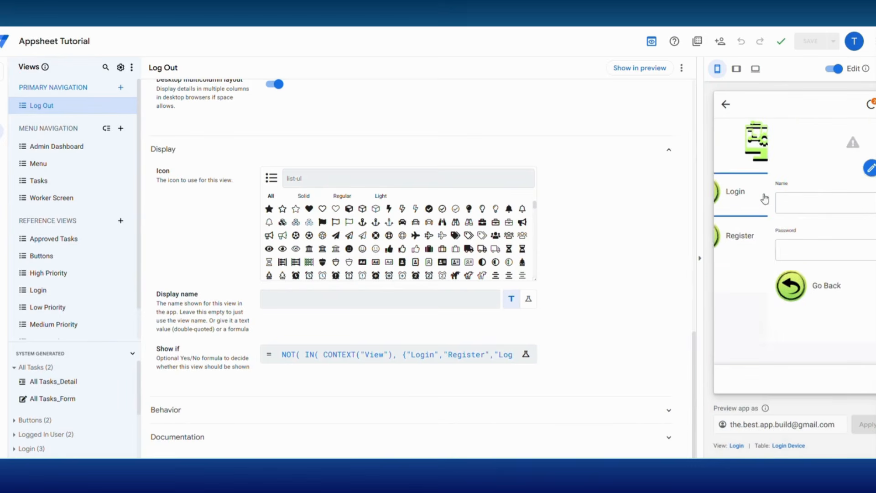
{"action": "left_click", "coordinate": [750, 204]}
{"action": "left_click", "coordinate": [740, 252]}
{"action": "type", "text": "gadfg"}
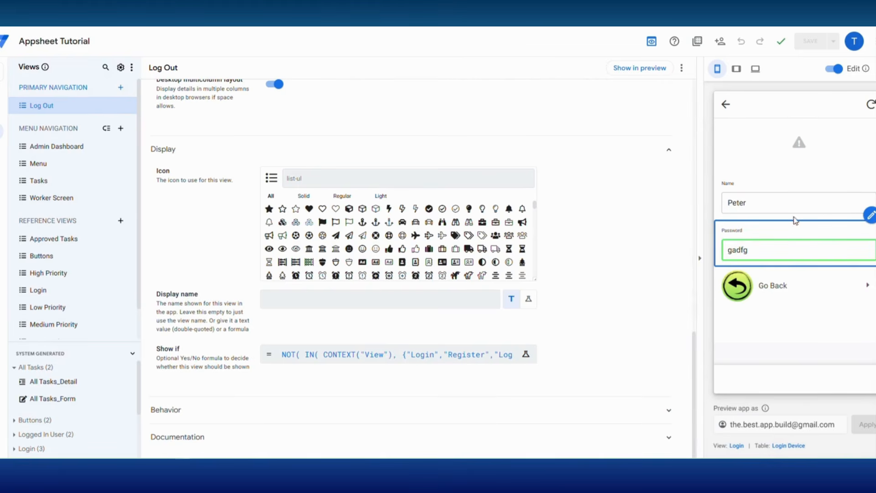
{"action": "key", "text": "shift+Tab"}
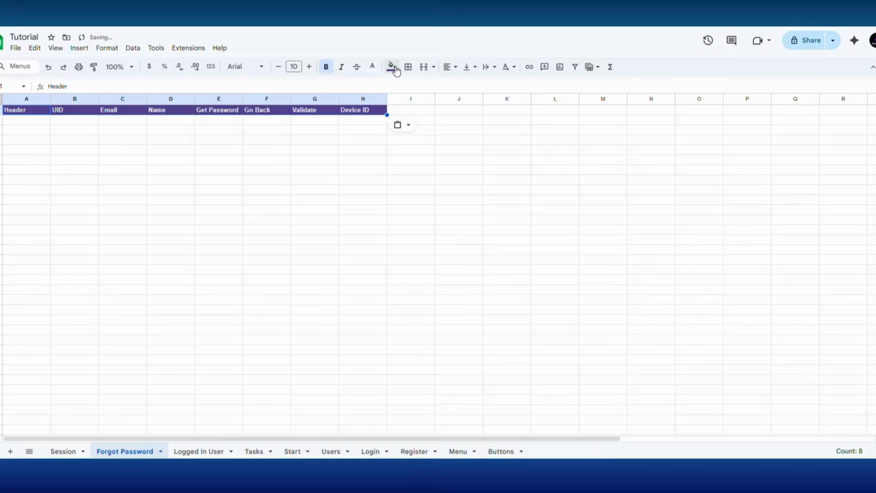
Step: Fill the header row blue and delete the Validate column
{"action": "left_click", "coordinate": [392, 67]}
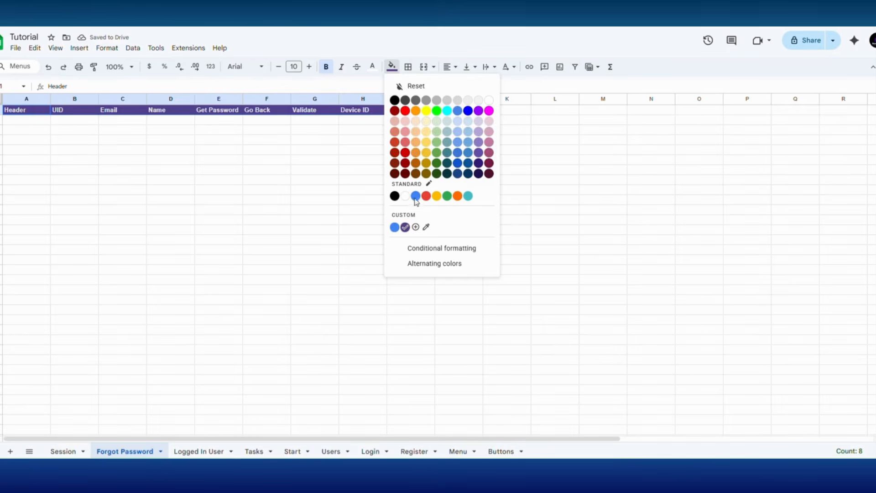
{"action": "left_click", "coordinate": [415, 196]}
{"action": "left_click", "coordinate": [337, 221]}
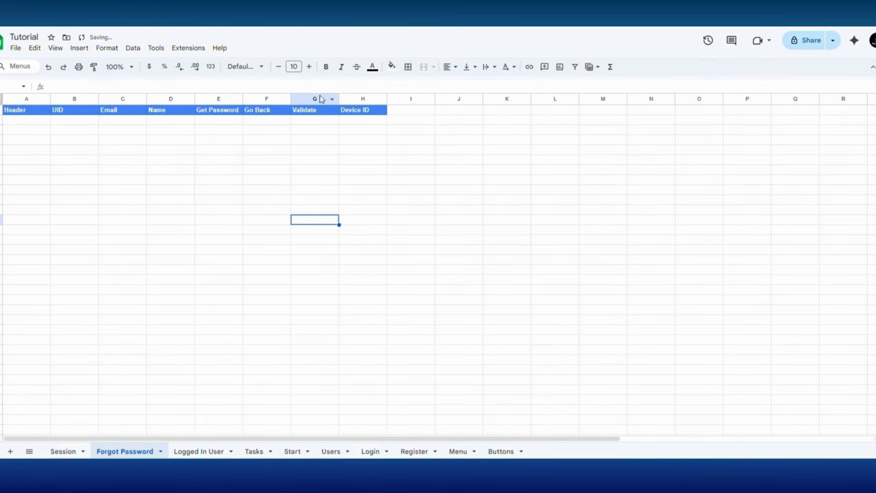
{"action": "left_click", "coordinate": [322, 99]}
{"action": "right_click", "coordinate": [320, 98]}
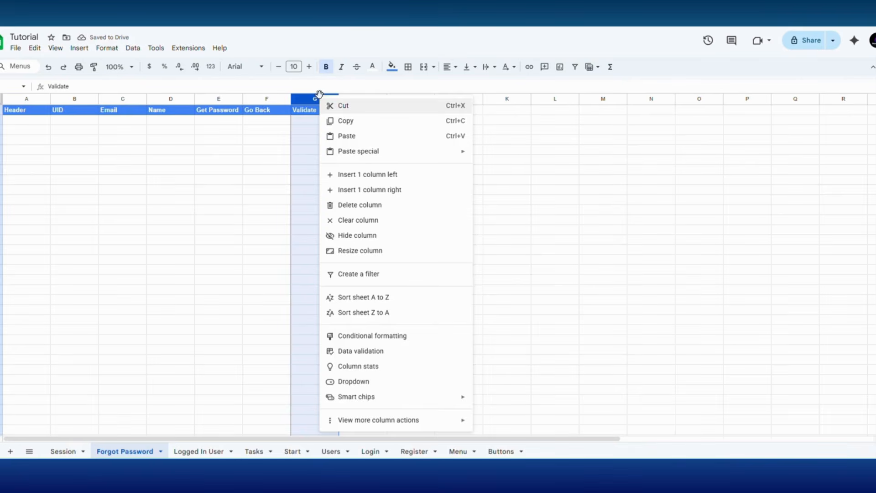
{"action": "left_click", "coordinate": [363, 206]}
{"action": "left_click", "coordinate": [349, 199]}
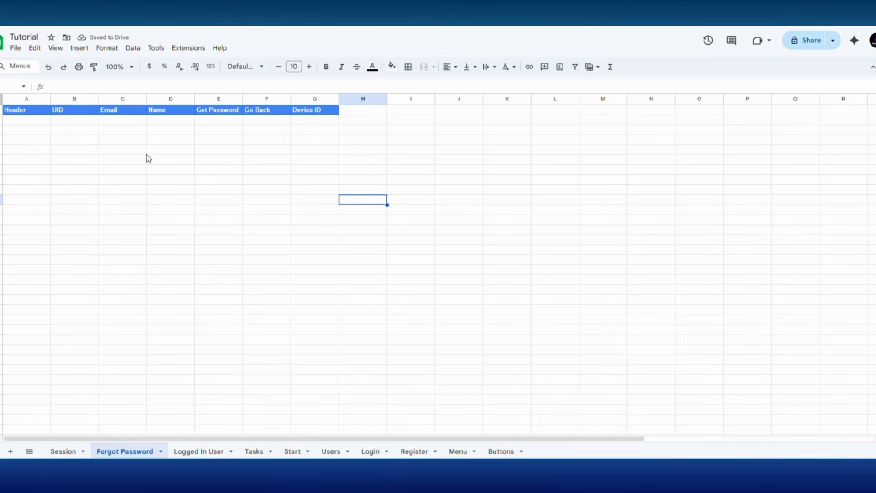
Step: Copy the Buttons sheet's main image path into Header cell A2
{"action": "left_click", "coordinate": [27, 121]}
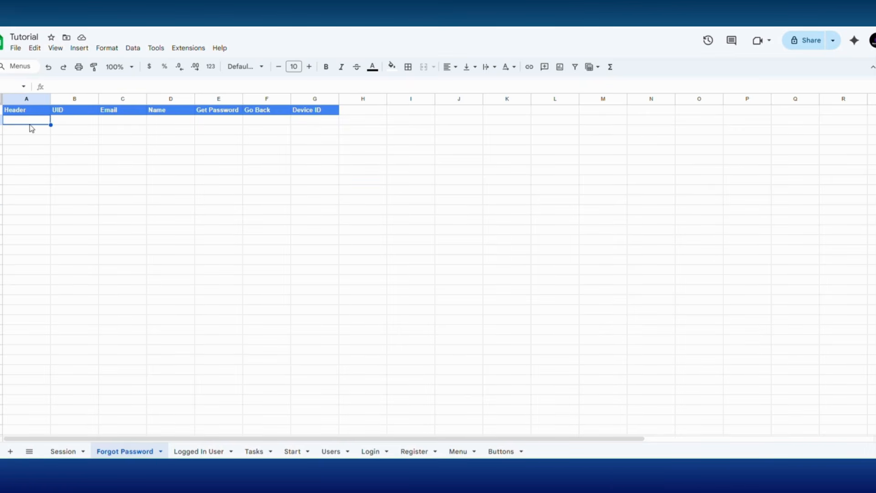
{"action": "left_click", "coordinate": [501, 451]}
{"action": "right_click", "coordinate": [59, 121]}
{"action": "left_click", "coordinate": [86, 112]}
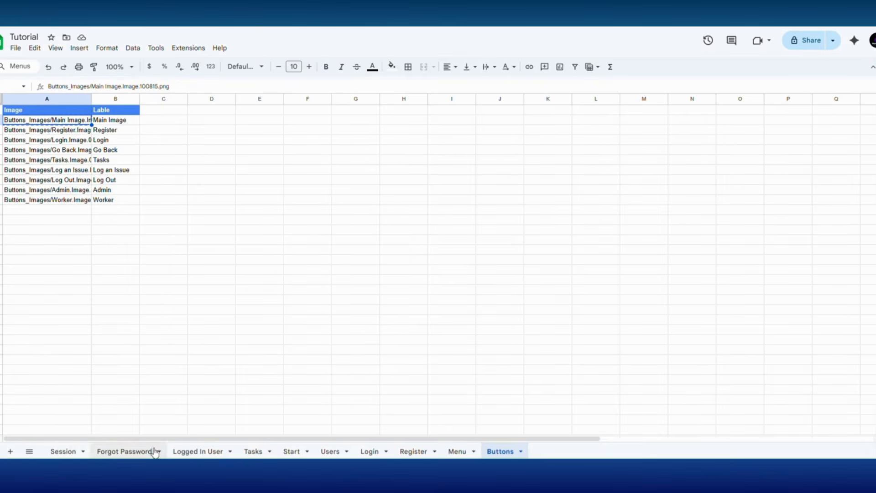
{"action": "left_click", "coordinate": [128, 451]}
{"action": "key", "text": "ctrl+v"}
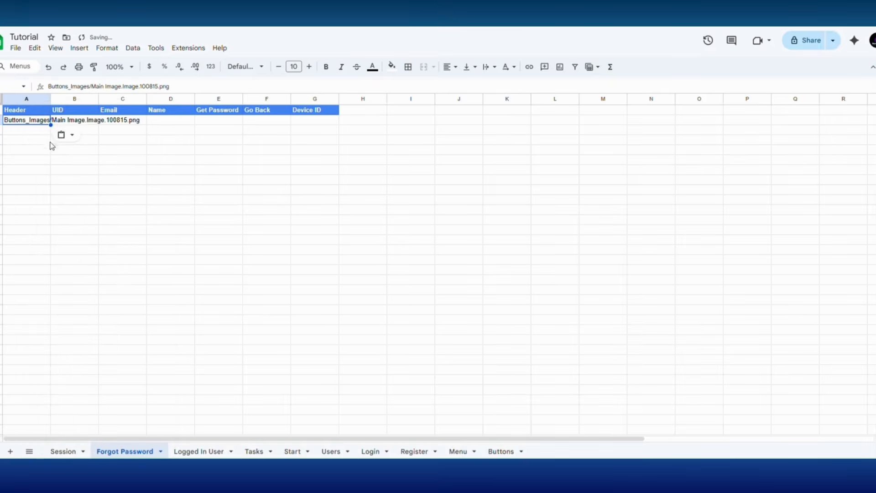
{"action": "left_click", "coordinate": [112, 171]}
Step: Enter 1 as the UID in cell B2
{"action": "left_click", "coordinate": [83, 121]}
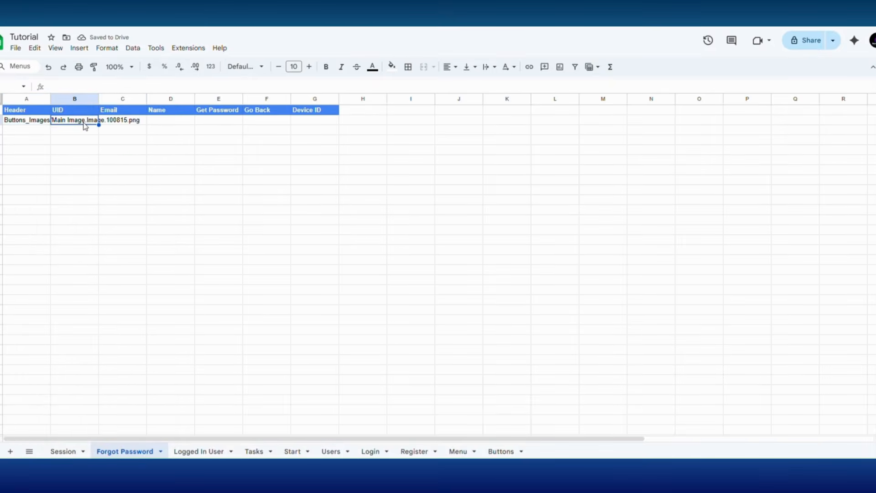
{"action": "type", "text": "1"}
{"action": "left_click", "coordinate": [136, 160]}
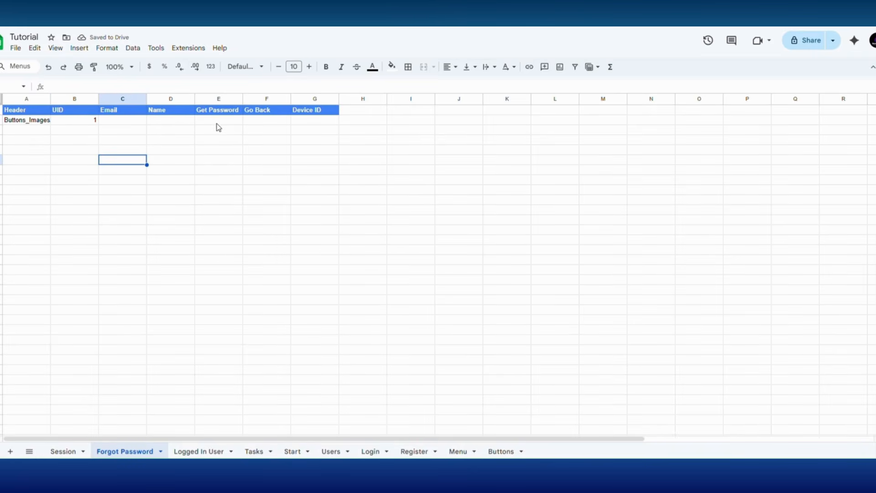
{"action": "left_click", "coordinate": [221, 122]}
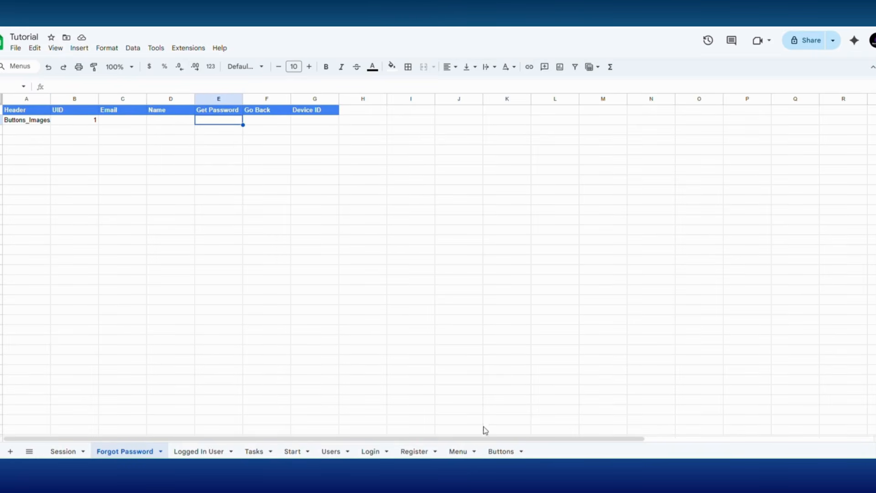
{"action": "left_click", "coordinate": [501, 451]}
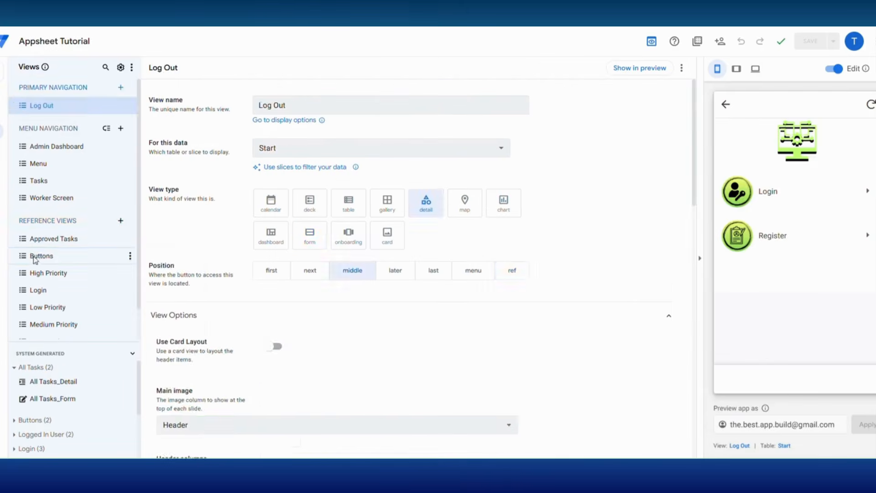
Step: Add a Buttons row with the newest design PNG image and the label 'Get Password'
{"action": "left_click", "coordinate": [35, 254]}
{"action": "left_click", "coordinate": [799, 165]}
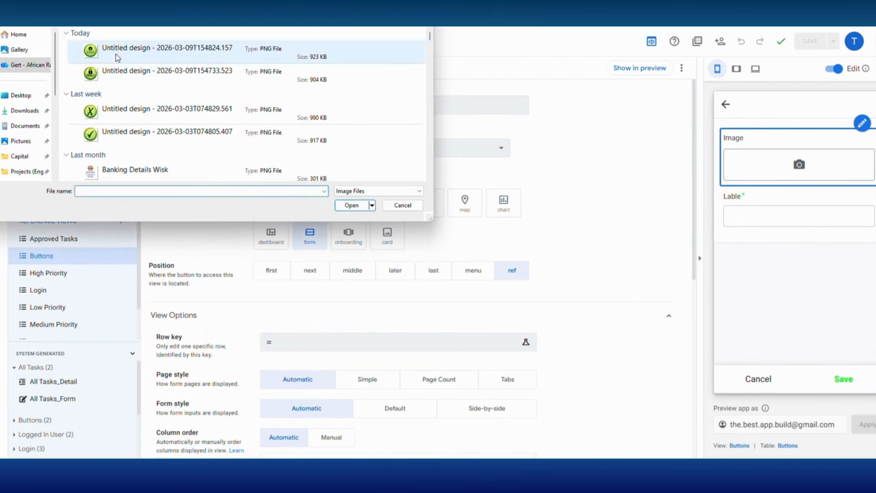
{"action": "double_click", "coordinate": [118, 56]}
{"action": "scroll", "coordinate": [779, 334], "scroll_direction": "down", "scroll_amount": 1}
{"action": "left_click", "coordinate": [756, 338]}
{"action": "type", "text": "Get Password"}
{"action": "left_click", "coordinate": [843, 379]}
Step: Start another Buttons entry using the lock image and begin its label
{"action": "left_click", "coordinate": [131, 256]}
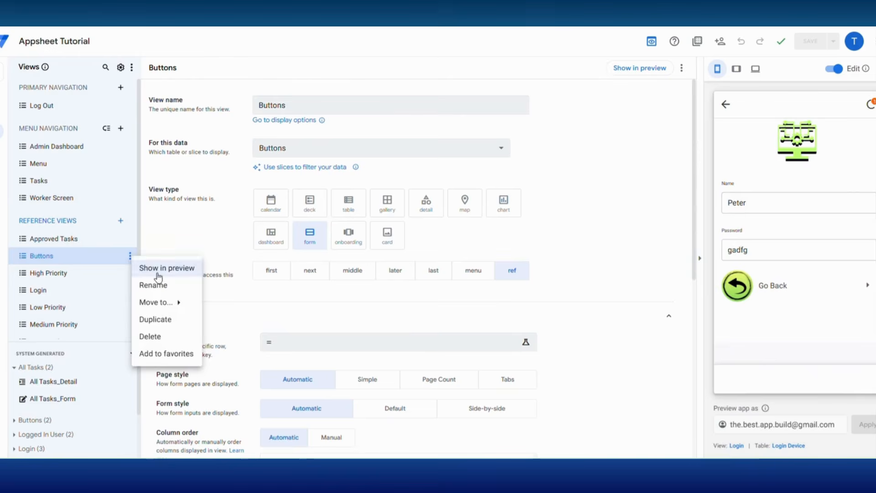
{"action": "left_click", "coordinate": [167, 268]}
{"action": "left_click", "coordinate": [798, 167]}
{"action": "double_click", "coordinate": [146, 111]}
{"action": "left_click", "coordinate": [748, 359]}
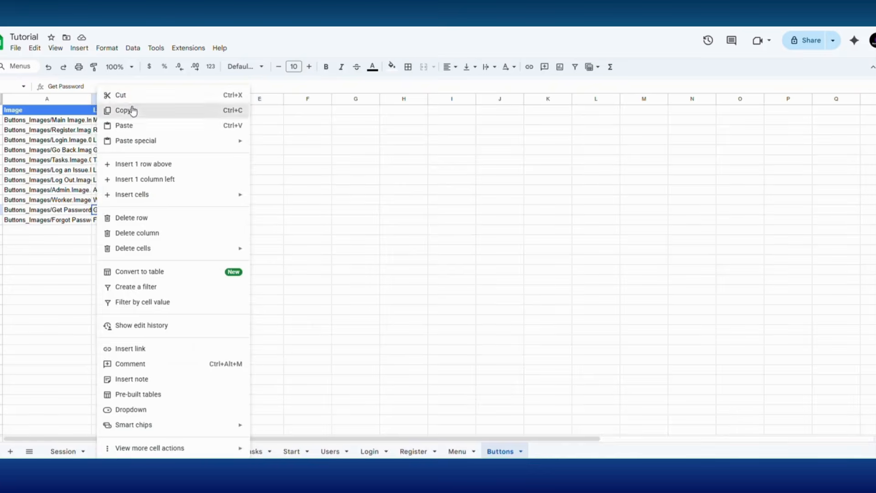
Step: Copy Get Password and Go Back into Forgot Password E2:F2, then add that sheet as an app table
{"action": "left_click", "coordinate": [131, 110]}
{"action": "left_click", "coordinate": [126, 452]}
{"action": "right_click", "coordinate": [215, 120]}
{"action": "left_click", "coordinate": [242, 125]}
{"action": "left_click", "coordinate": [502, 451]}
{"action": "left_click", "coordinate": [116, 149]}
{"action": "left_click", "coordinate": [125, 452]}
{"action": "right_click", "coordinate": [266, 120]}
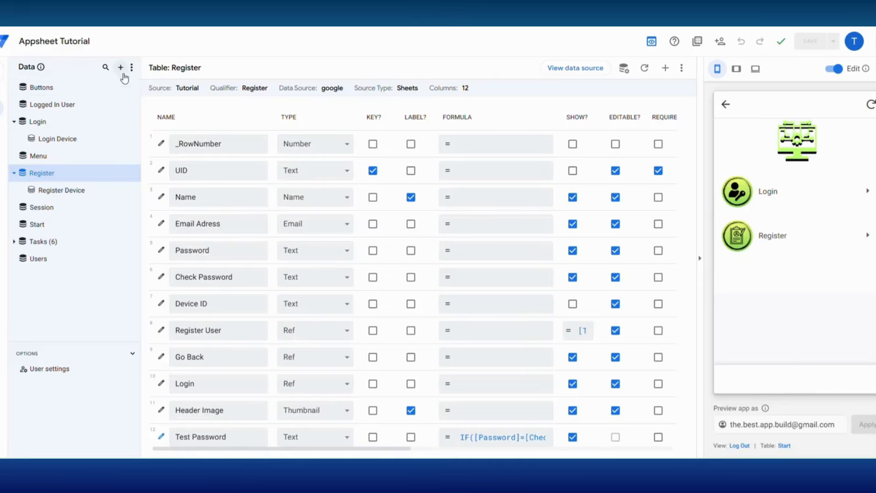
{"action": "left_click", "coordinate": [120, 68]}
{"action": "left_click", "coordinate": [461, 133]}
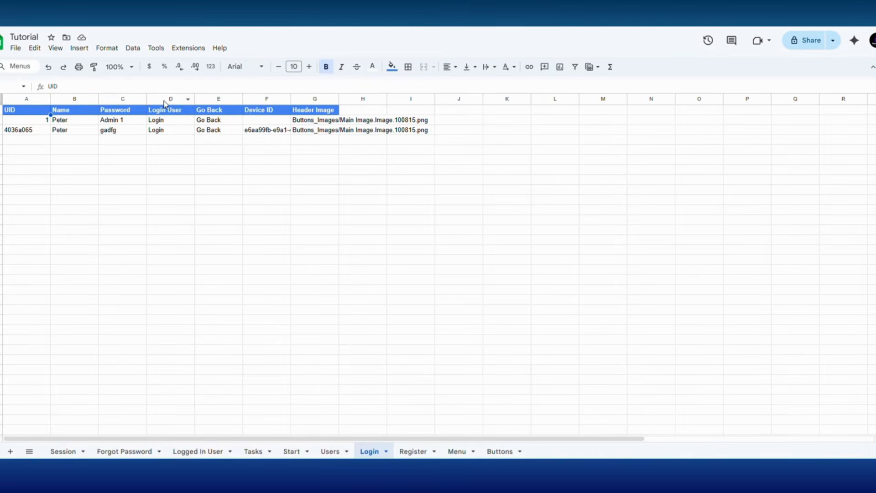
Step: Insert a Forgot Password column before Go Back in the Login sheet, with value Forgot Password in E2
{"action": "left_click", "coordinate": [217, 97]}
{"action": "right_click", "coordinate": [216, 97]}
{"action": "left_click", "coordinate": [269, 180]}
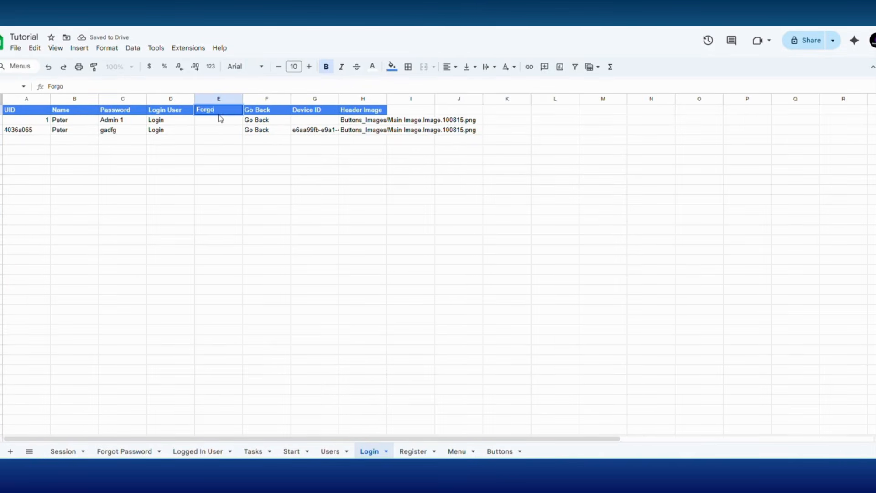
{"action": "key", "text": "Return"}
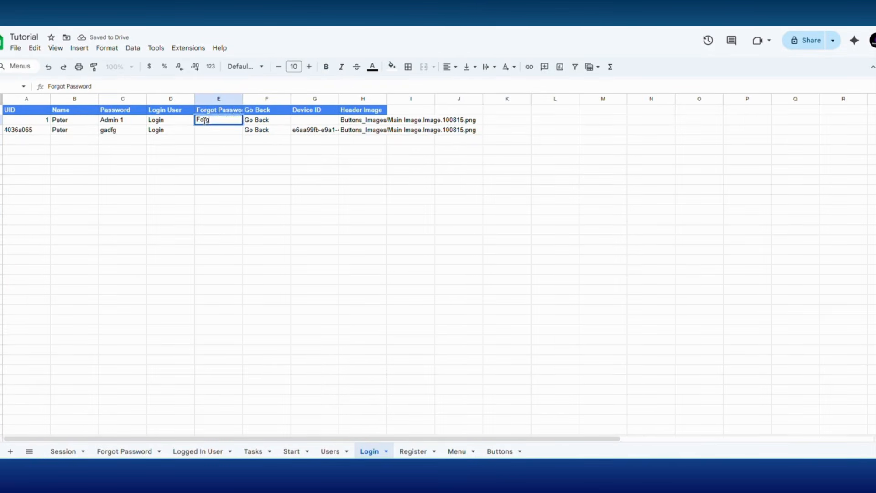
{"action": "type", "text": "Forg"}
{"action": "key", "text": "Tab"}
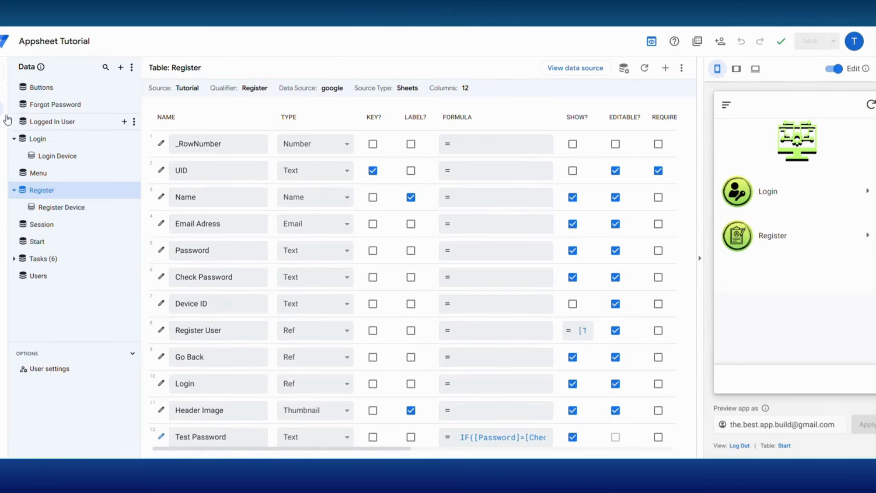
Step: Regenerate the Login table's columns, then add a Forgot Password reference view showing the Forgot Password table
{"action": "left_click", "coordinate": [36, 141]}
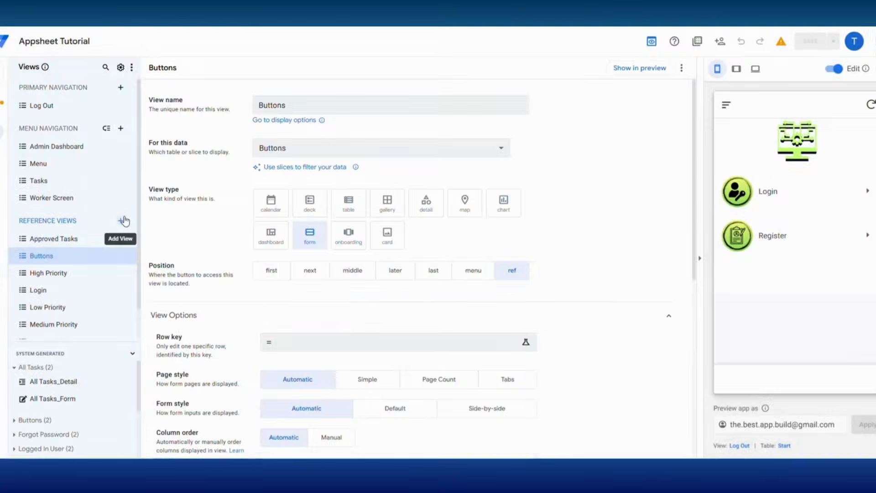
{"action": "left_click", "coordinate": [120, 221]}
{"action": "left_click", "coordinate": [280, 328]}
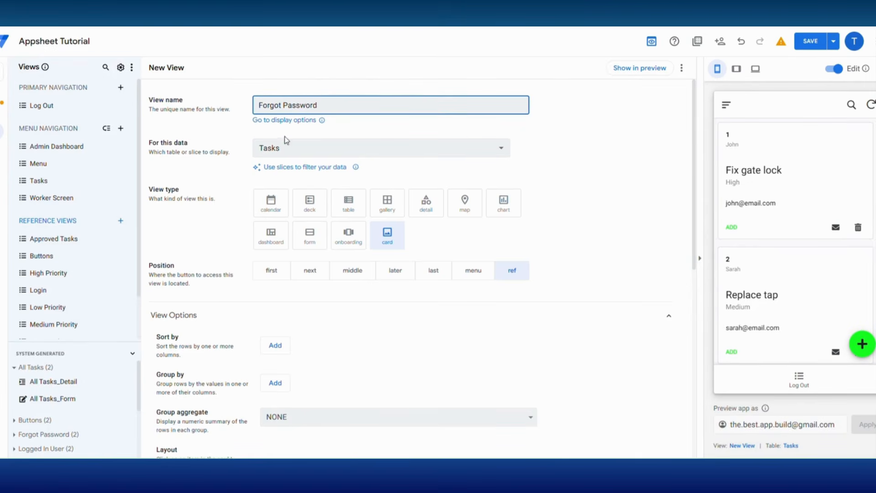
{"action": "left_click", "coordinate": [303, 149]}
{"action": "left_click", "coordinate": [328, 439]}
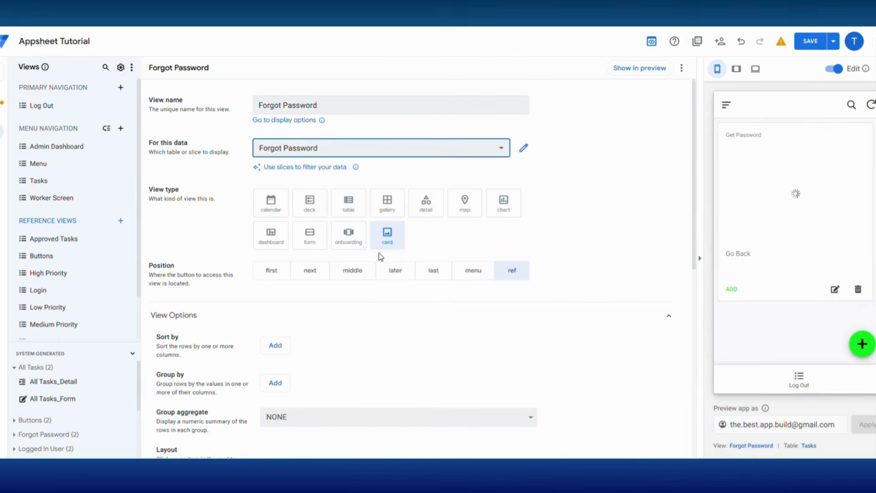
Step: Create slice 'Forgot Passw Device ID' with a [Device ID] row filter, and set the view type to detail
{"action": "left_click", "coordinate": [2, 107]}
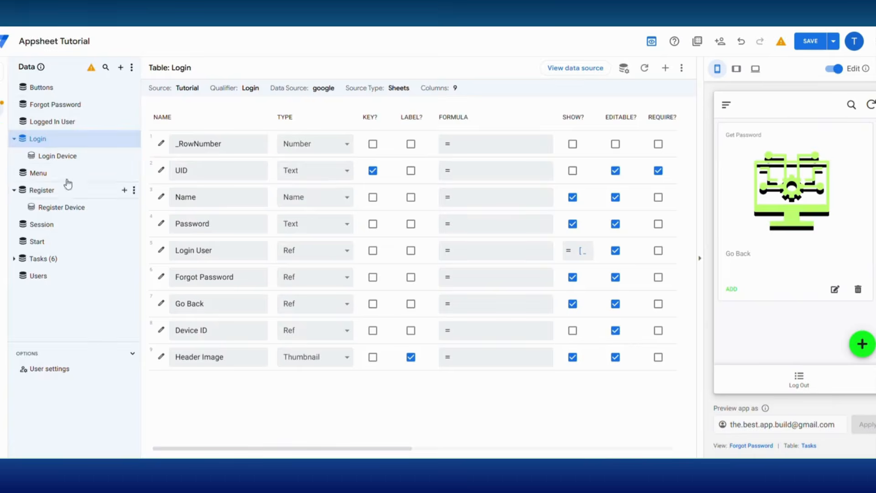
{"action": "left_click", "coordinate": [120, 104]}
{"action": "left_click", "coordinate": [276, 283]}
{"action": "left_click_drag", "start_coordinate": [296, 106], "coordinate": [244, 108]}
{"action": "type", "text": "Forgot Passw Device ID"}
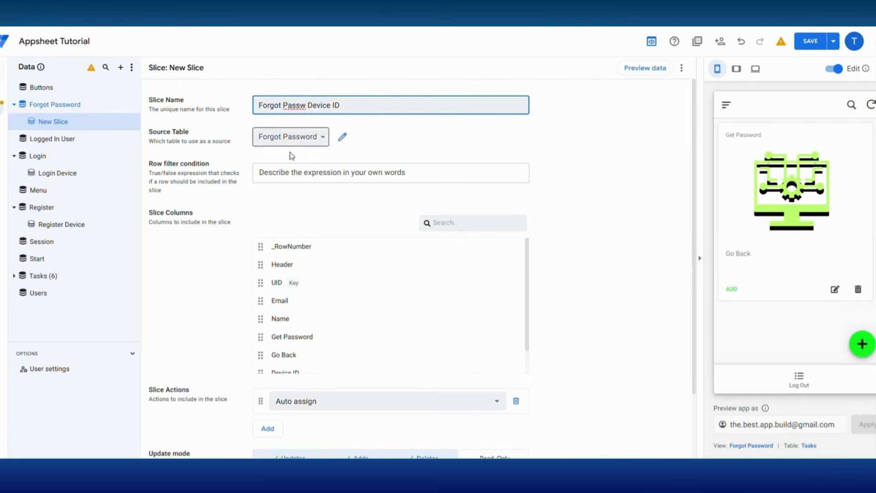
{"action": "left_click", "coordinate": [291, 173]}
{"action": "type", "text": "=C"}
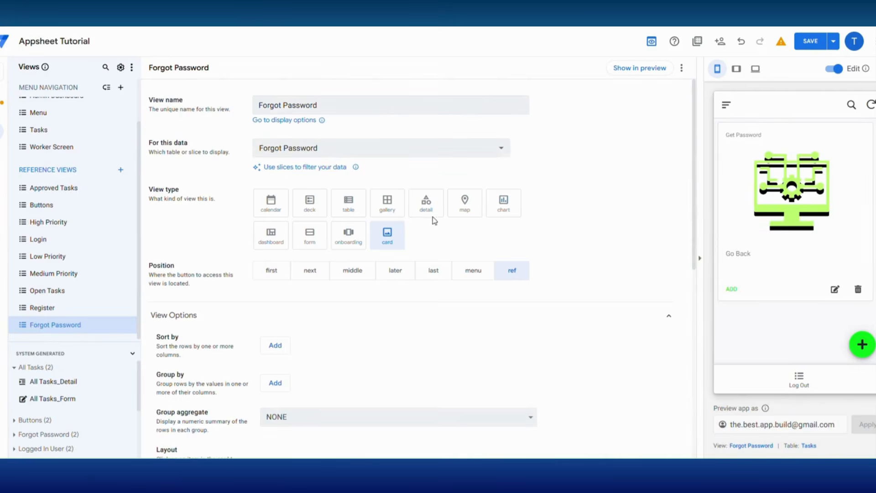
{"action": "left_click", "coordinate": [432, 214]}
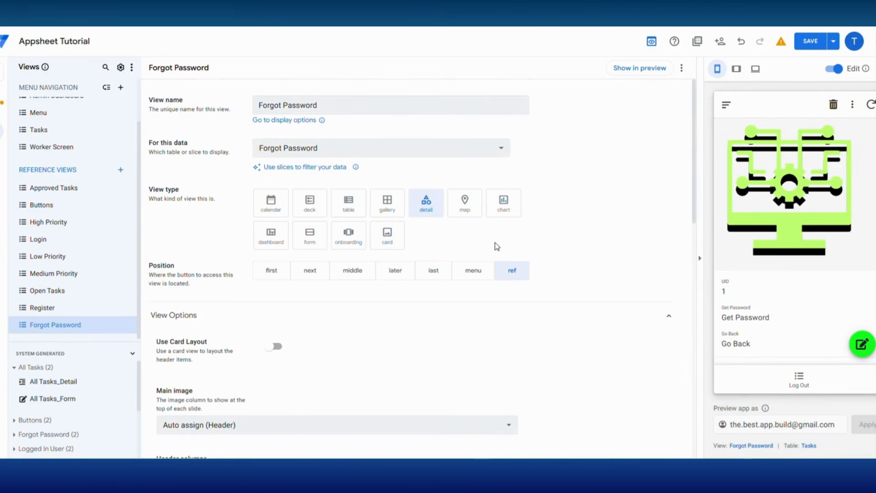
{"action": "left_click", "coordinate": [3, 108]}
Step: Make Get Password a Ref to the Buttons table with a blank display name
{"action": "left_click", "coordinate": [54, 104]}
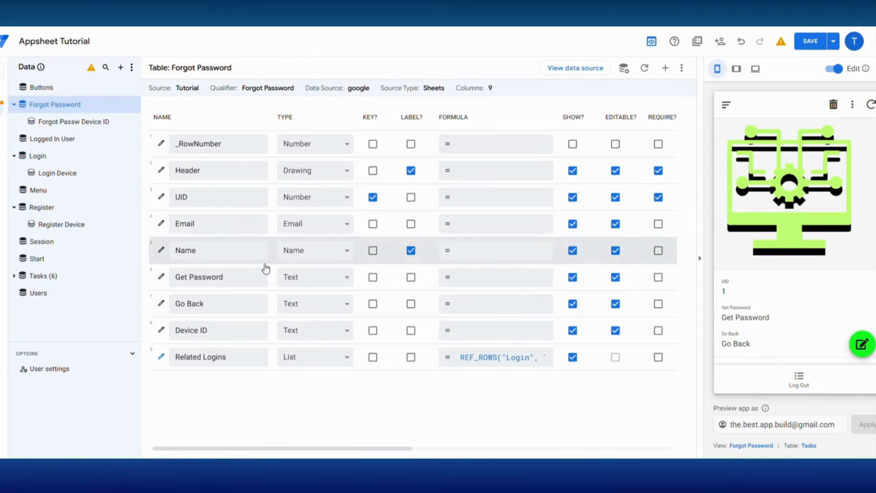
{"action": "left_click", "coordinate": [320, 278]}
{"action": "left_click", "coordinate": [299, 222]}
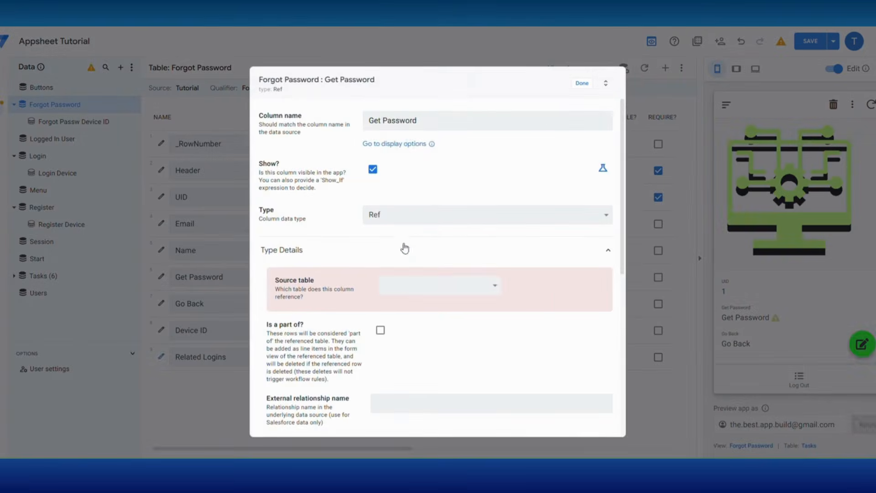
{"action": "left_click", "coordinate": [410, 285]}
{"action": "left_click", "coordinate": [407, 40]}
{"action": "scroll", "coordinate": [440, 350], "scroll_direction": "down", "scroll_amount": 3}
{"action": "scroll", "coordinate": [328, 395], "scroll_direction": "down", "scroll_amount": 1}
{"action": "scroll", "coordinate": [385, 372], "scroll_direction": "down", "scroll_amount": 2}
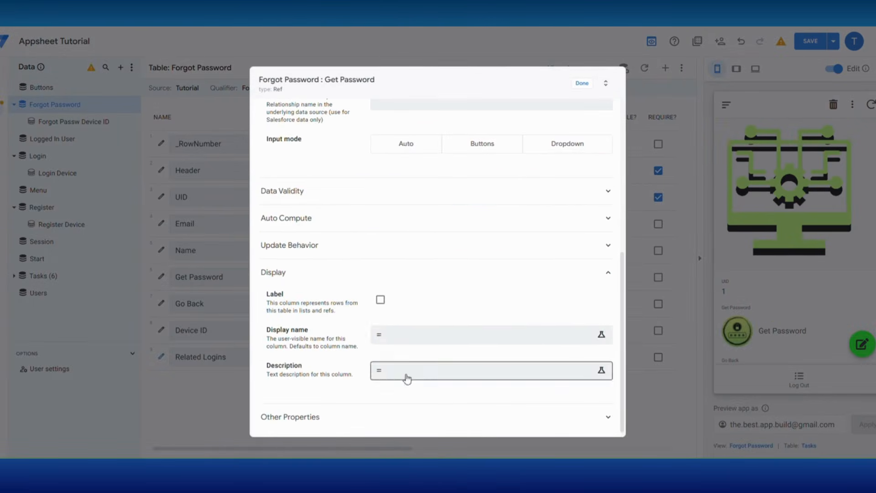
{"action": "left_click", "coordinate": [393, 340]}
{"action": "left_click", "coordinate": [634, 428]}
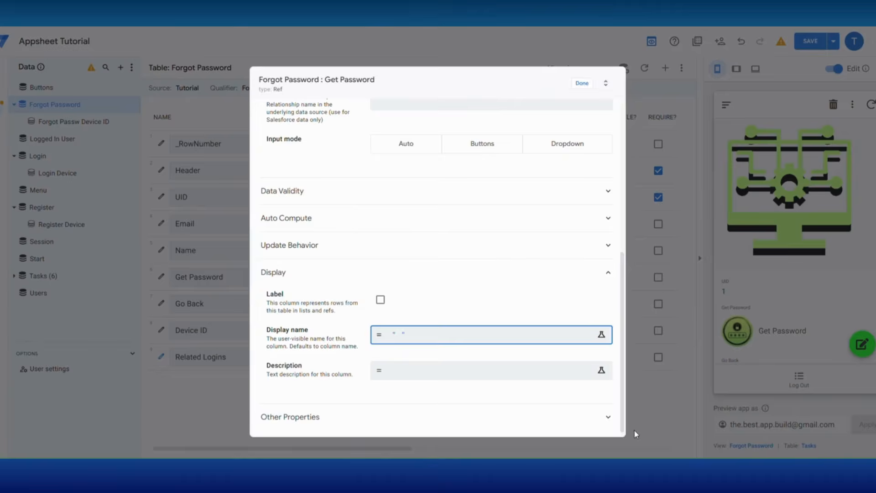
{"action": "left_click", "coordinate": [580, 87]}
Step: Make Go Back a Ref to the Buttons table with a blank display name
{"action": "left_click", "coordinate": [313, 303]}
{"action": "left_click", "coordinate": [313, 248]}
{"action": "left_click", "coordinate": [405, 292]}
{"action": "left_click", "coordinate": [406, 40]}
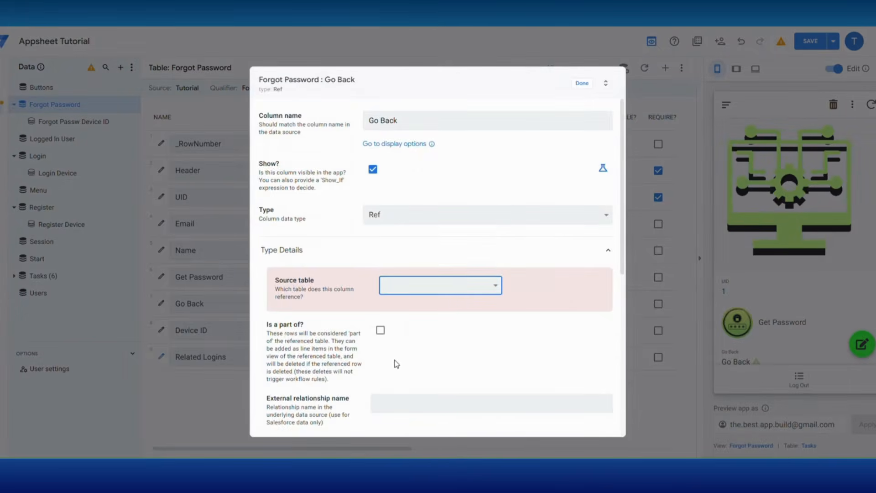
{"action": "scroll", "coordinate": [391, 362], "scroll_direction": "down", "scroll_amount": 5}
{"action": "left_click", "coordinate": [396, 342]}
{"action": "left_click", "coordinate": [634, 428]}
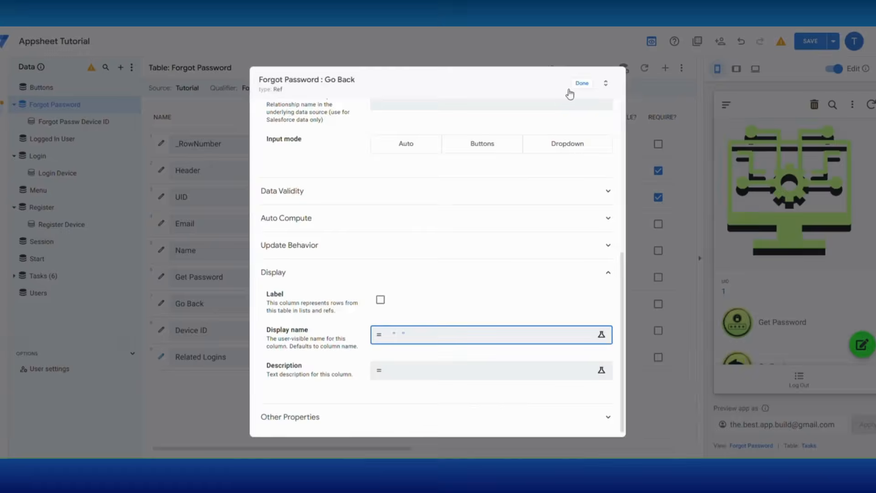
{"action": "left_click", "coordinate": [582, 83]}
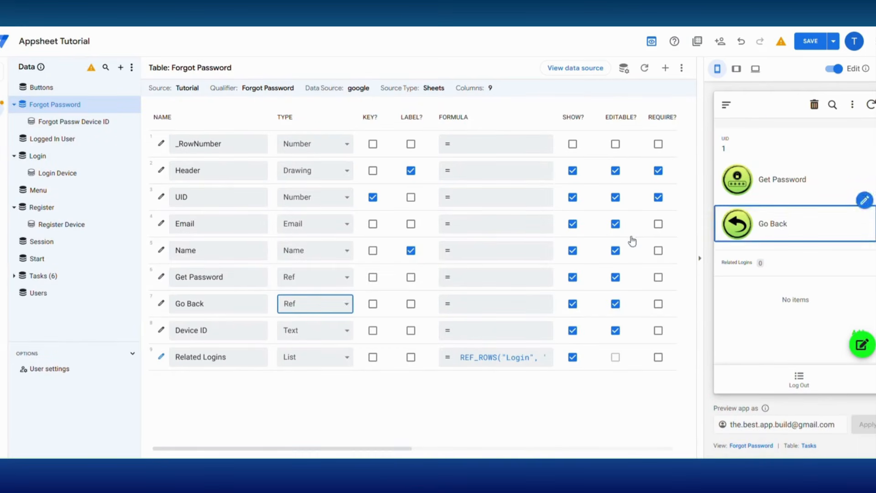
Step: Set Header to a Thumbnail image and make Email and Name the quick edit columns
{"action": "left_click", "coordinate": [315, 170]}
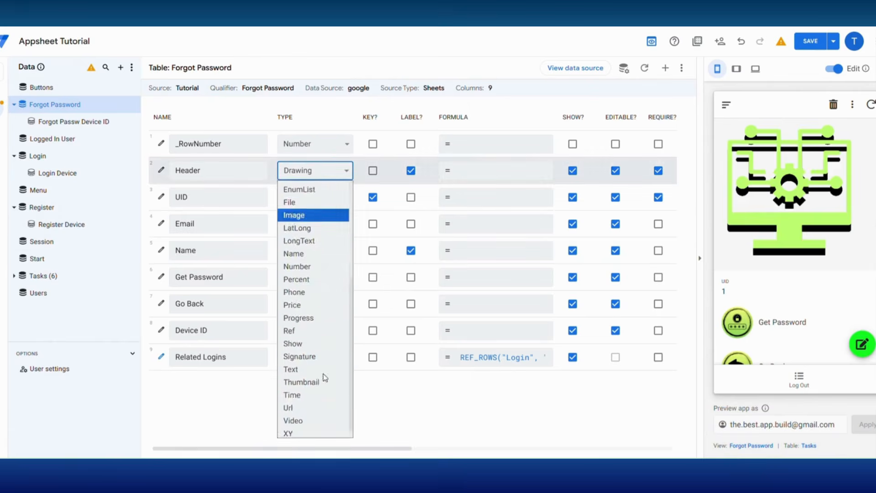
{"action": "left_click", "coordinate": [319, 424]}
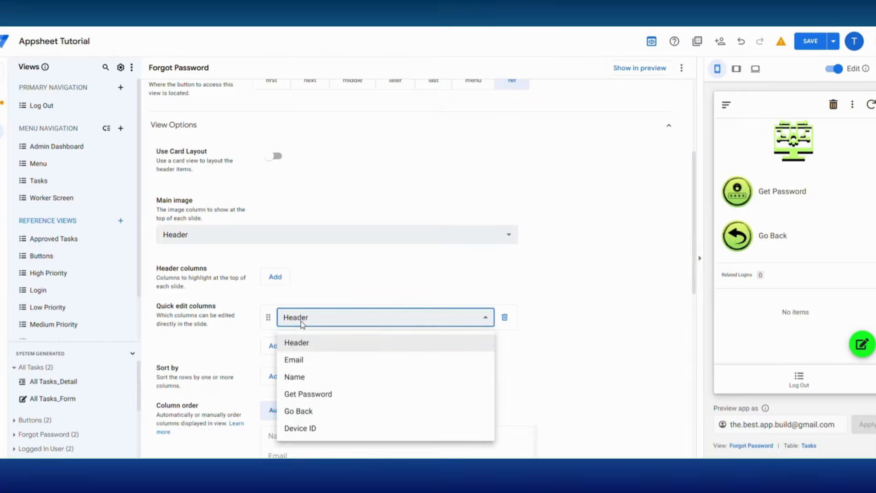
{"action": "left_click", "coordinate": [295, 359]}
{"action": "left_click", "coordinate": [276, 347]}
{"action": "left_click", "coordinate": [313, 351]}
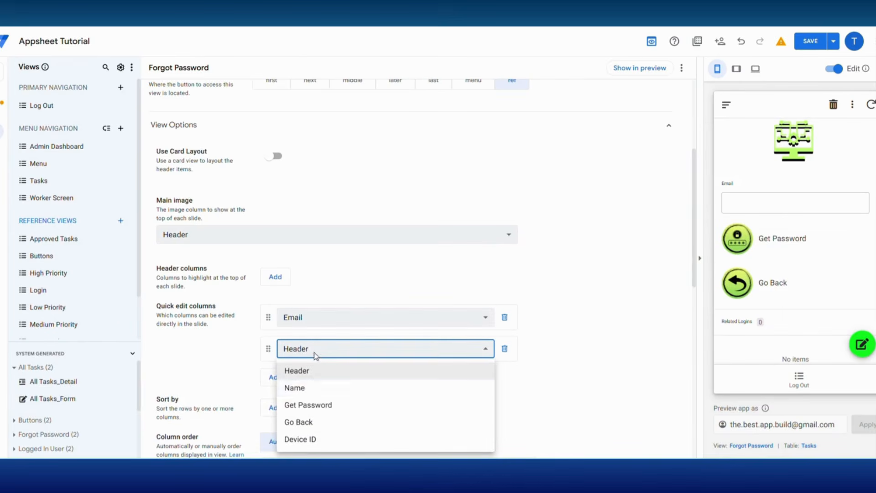
{"action": "left_click", "coordinate": [300, 389]}
{"action": "scroll", "coordinate": [325, 377], "scroll_direction": "down", "scroll_amount": 4}
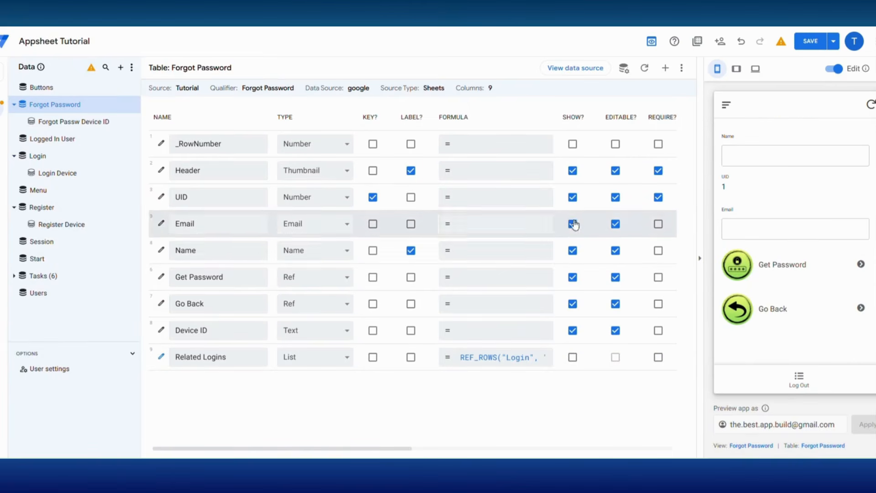
Step: Hide UID, then create a Forgot Password 'go to another view' action targeting LINKTOVIEW("Log Out")
{"action": "left_click", "coordinate": [573, 197]}
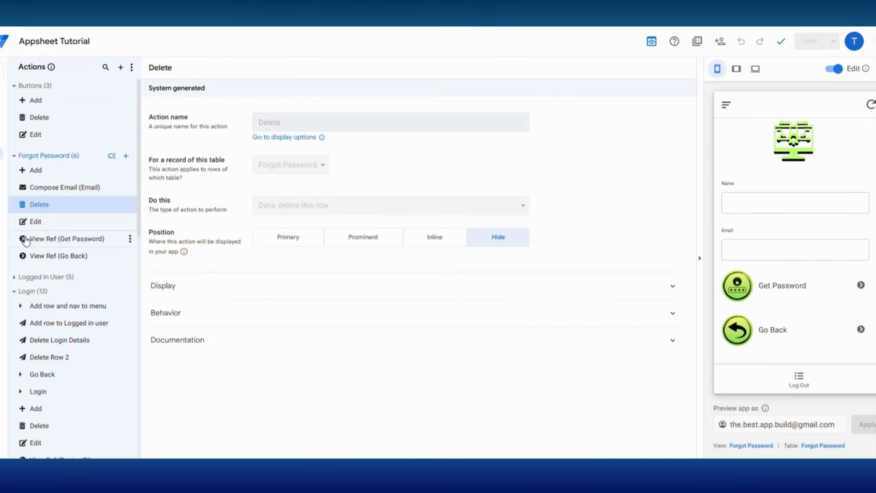
{"action": "left_click", "coordinate": [126, 159]}
{"action": "left_click", "coordinate": [299, 319]}
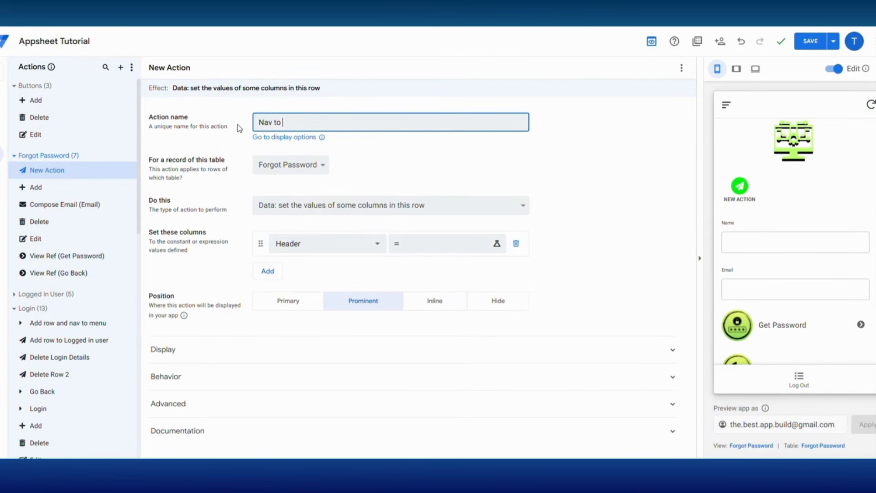
{"action": "left_click", "coordinate": [295, 206]}
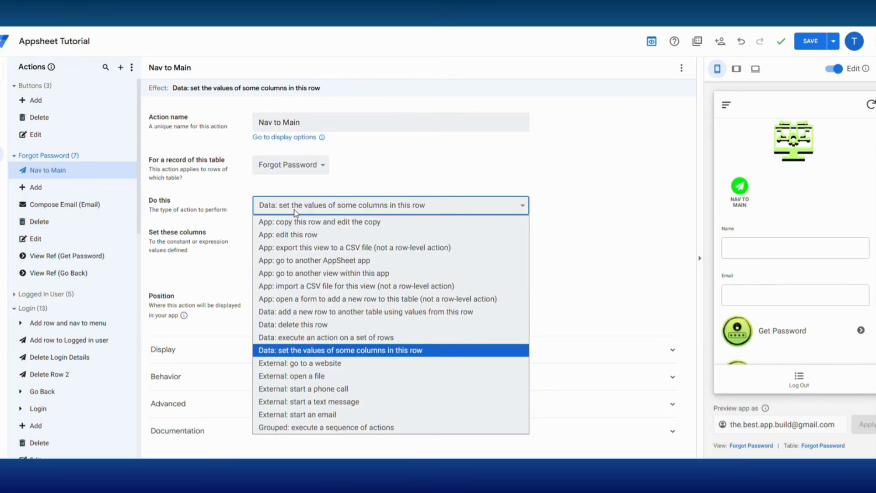
{"action": "left_click", "coordinate": [293, 259]}
{"action": "left_click", "coordinate": [291, 243]}
{"action": "type", "text": "link"}
{"action": "left_click", "coordinate": [270, 147]}
{"action": "type", "text": "lo"}
{"action": "left_click", "coordinate": [297, 147]}
{"action": "left_click", "coordinate": [637, 427]}
Step: Show the action inline on the Go Back column with the caret-right icon
{"action": "left_click", "coordinate": [435, 268]}
{"action": "left_click", "coordinate": [346, 318]}
{"action": "left_click", "coordinate": [283, 420]}
{"action": "left_click", "coordinate": [229, 359]}
{"action": "scroll", "coordinate": [335, 380], "scroll_direction": "down", "scroll_amount": 3}
{"action": "left_click", "coordinate": [299, 314]}
{"action": "type", "text": "caret"}
{"action": "left_click", "coordinate": [522, 357]}
Step: Hide the system Go Back reference action, save, and test Go Back and Login in the preview
{"action": "left_click", "coordinate": [845, 317]}
{"action": "left_click", "coordinate": [496, 271]}
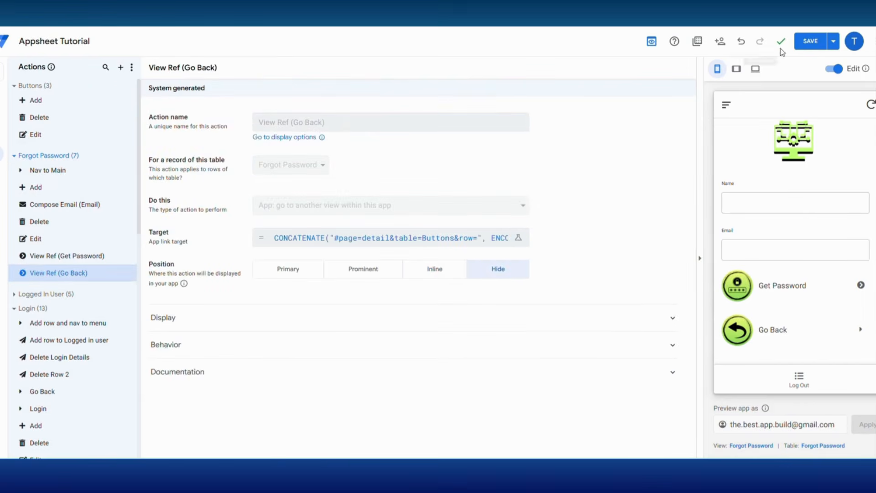
{"action": "left_click", "coordinate": [810, 41]}
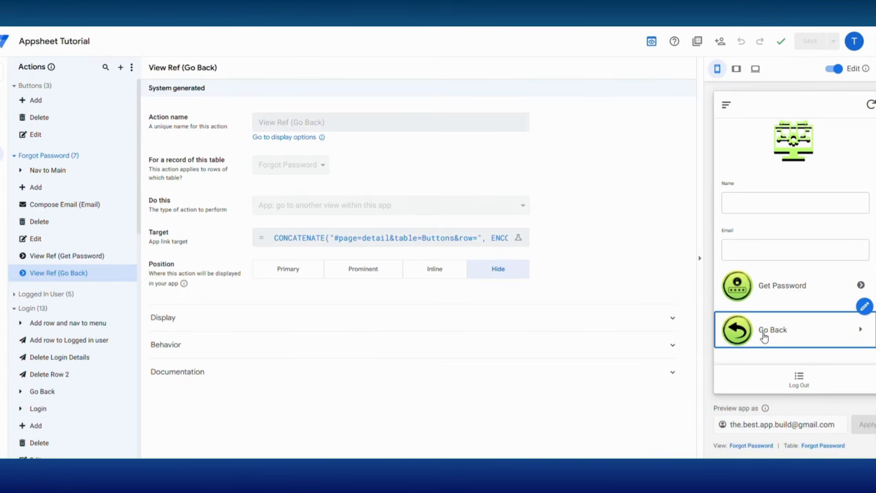
{"action": "left_click", "coordinate": [765, 337]}
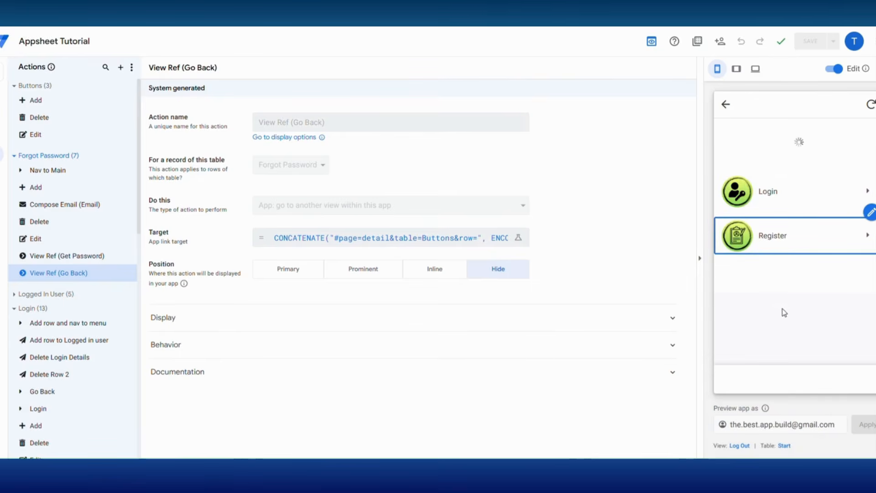
{"action": "left_click", "coordinate": [773, 195]}
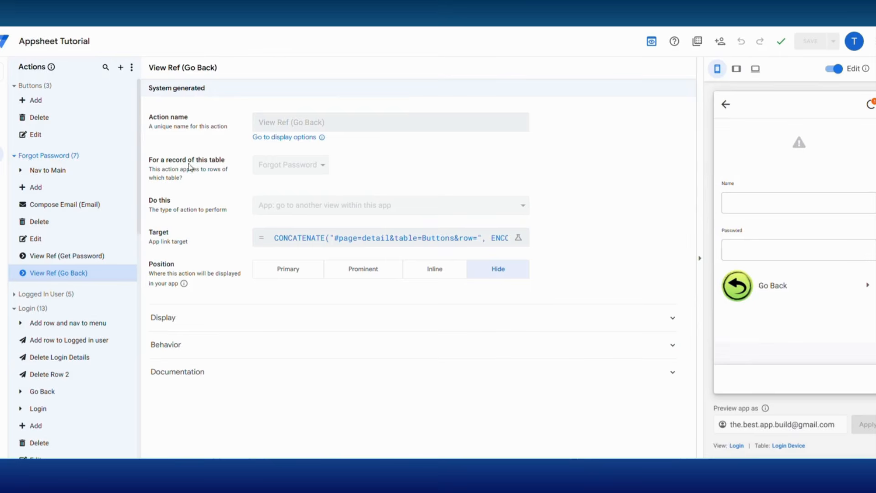
Step: Set the Forgot Password view's column order to Manual
{"action": "mouse_move", "coordinate": [0, 130]}
{"action": "left_click", "coordinate": [39, 130]}
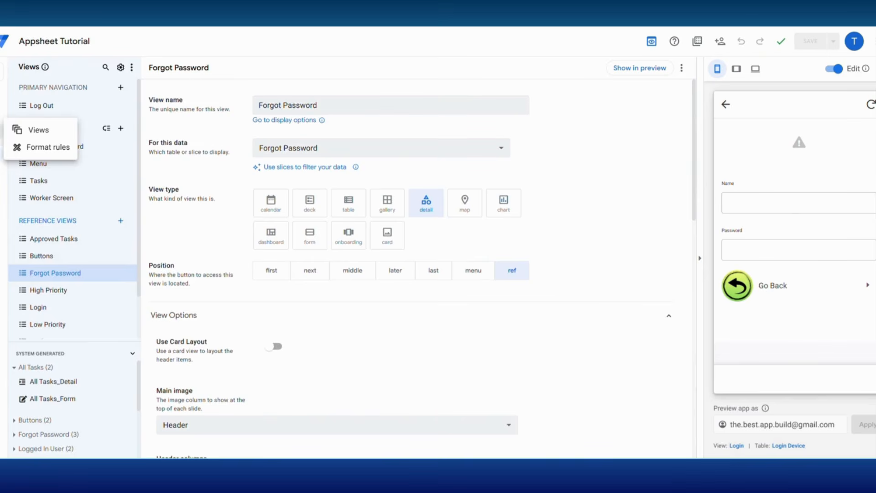
{"action": "scroll", "coordinate": [414, 349], "scroll_direction": "down", "scroll_amount": 5}
{"action": "scroll", "coordinate": [413, 349], "scroll_direction": "down", "scroll_amount": 3}
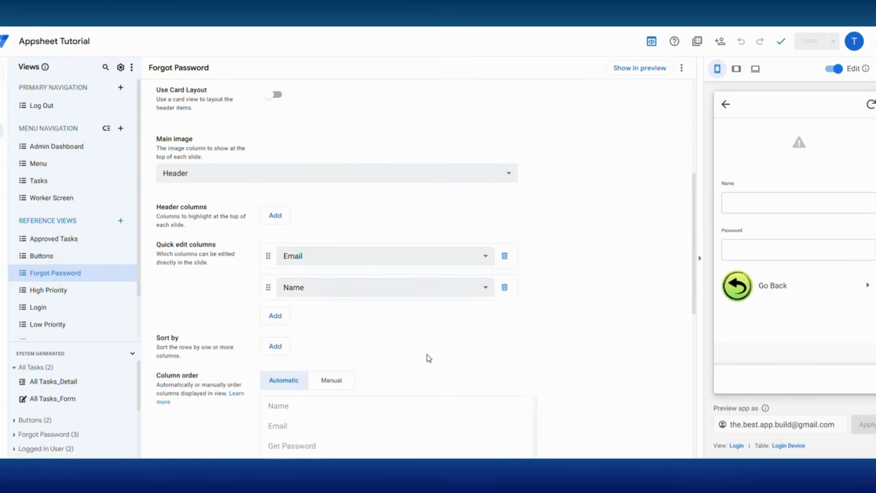
{"action": "left_click", "coordinate": [326, 251]}
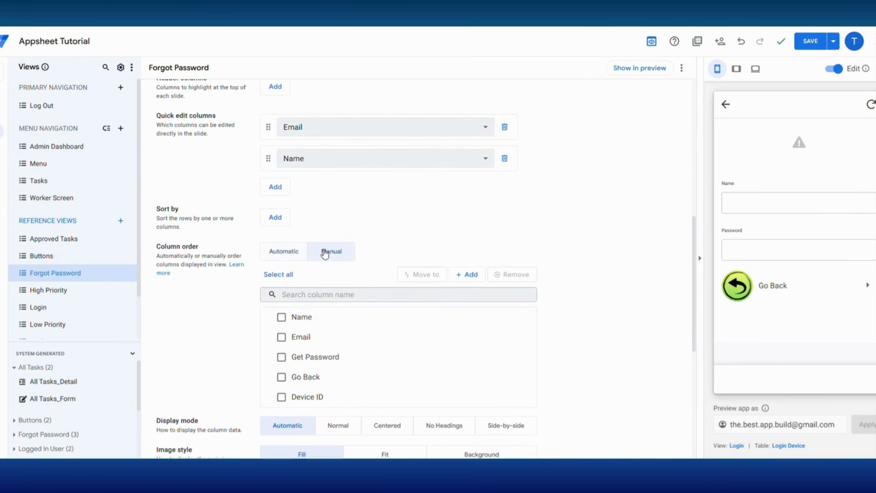
{"action": "left_click", "coordinate": [462, 276]}
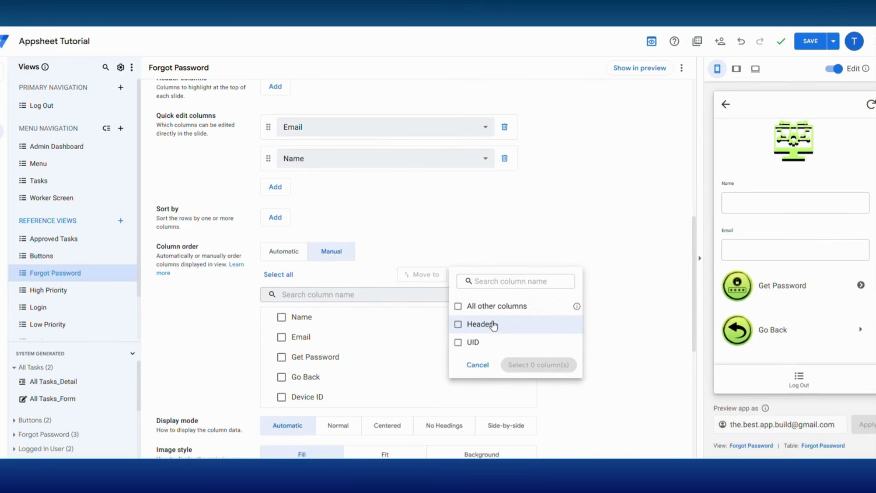
{"action": "left_click", "coordinate": [477, 364]}
{"action": "scroll", "coordinate": [365, 333], "scroll_direction": "down", "scroll_amount": 2}
{"action": "scroll", "coordinate": [370, 320], "scroll_direction": "up", "scroll_amount": 4}
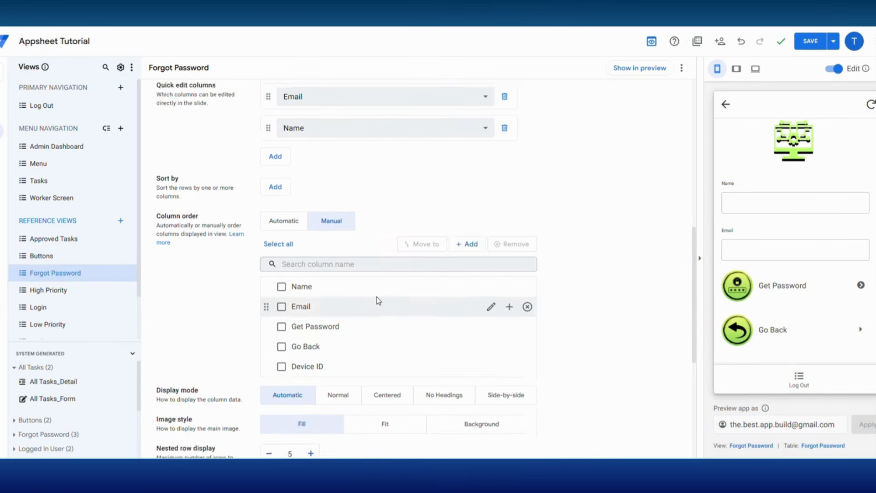
Step: Point the Login table's Forgot Password column at the Buttons source table
{"action": "left_click", "coordinate": [1, 115]}
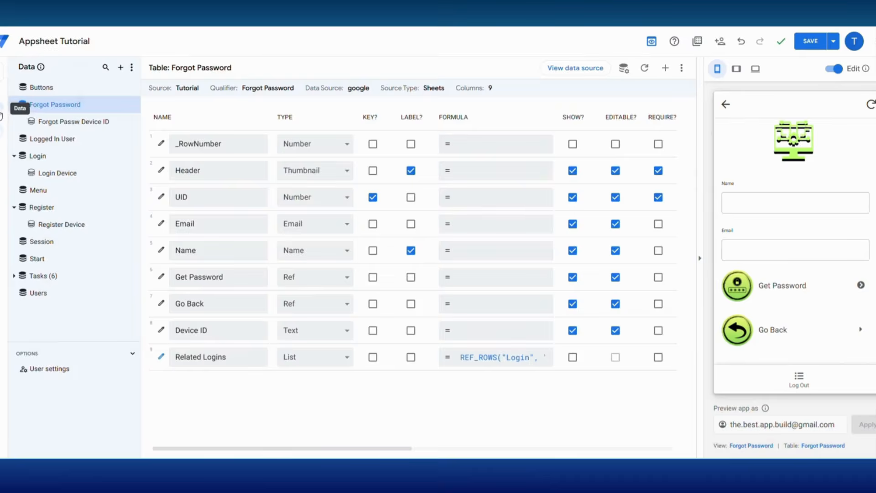
{"action": "left_click", "coordinate": [40, 157]}
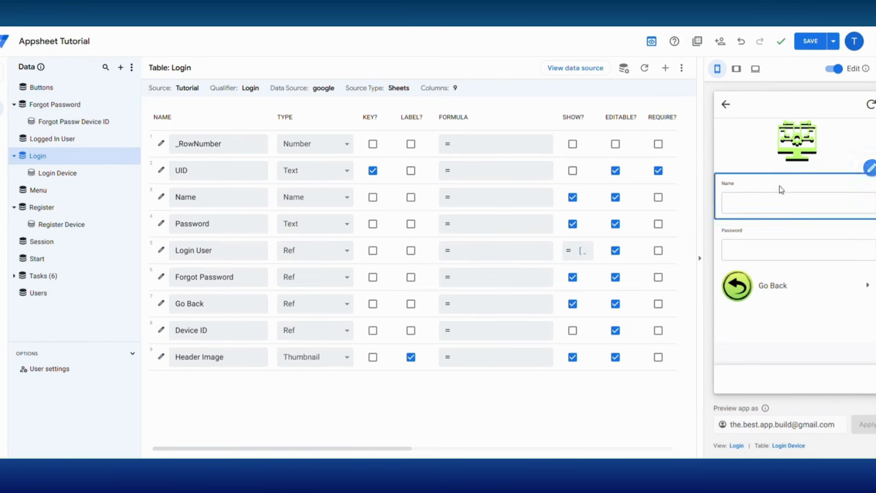
{"action": "left_click", "coordinate": [161, 277]}
{"action": "left_click", "coordinate": [426, 285]}
{"action": "left_click", "coordinate": [391, 37]}
{"action": "scroll", "coordinate": [393, 348], "scroll_direction": "down", "scroll_amount": 5}
{"action": "left_click", "coordinate": [404, 336]}
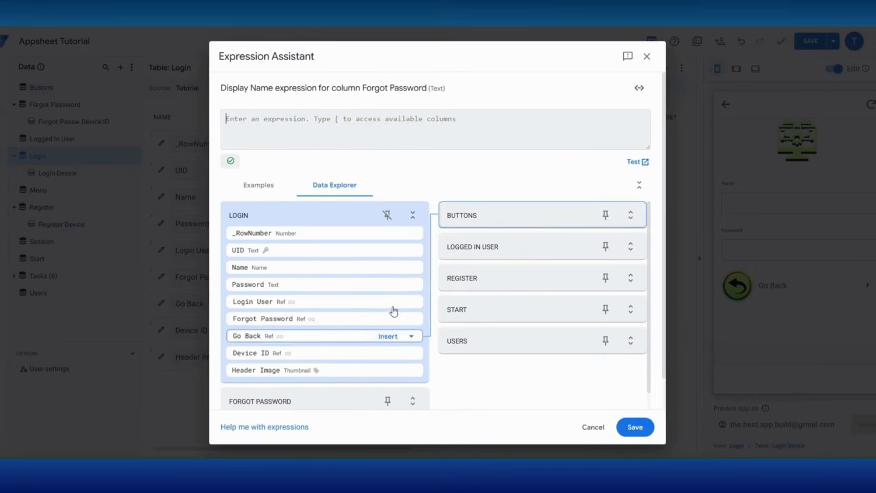
{"action": "left_click", "coordinate": [635, 426]}
{"action": "left_click", "coordinate": [581, 83]}
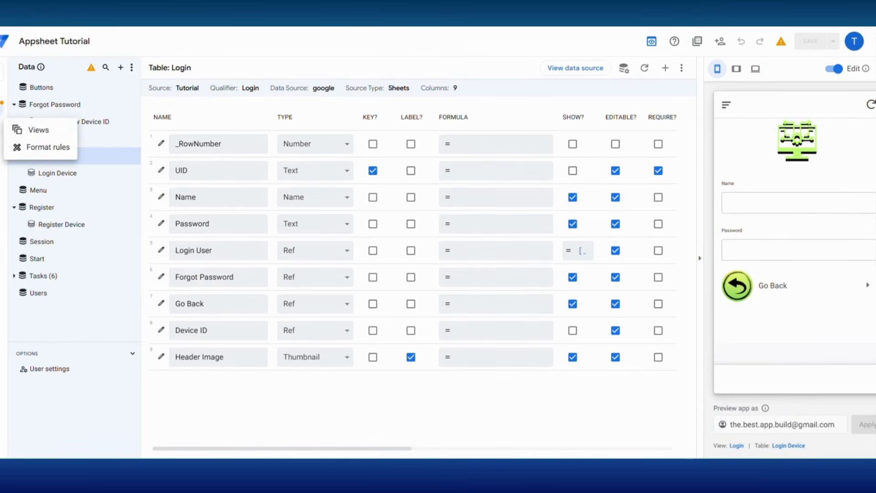
{"action": "left_click", "coordinate": [1, 132]}
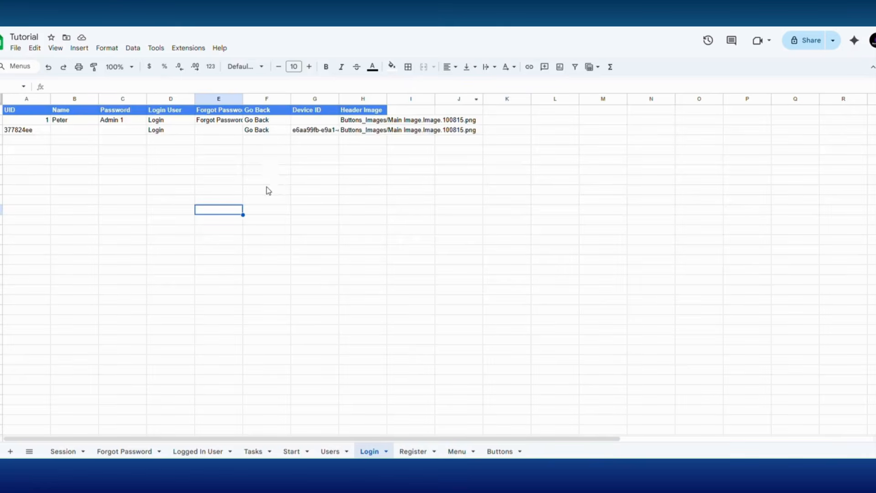
Step: Copy the Device ID from Login cell G3 and paste it into G2
{"action": "right_click", "coordinate": [301, 135]}
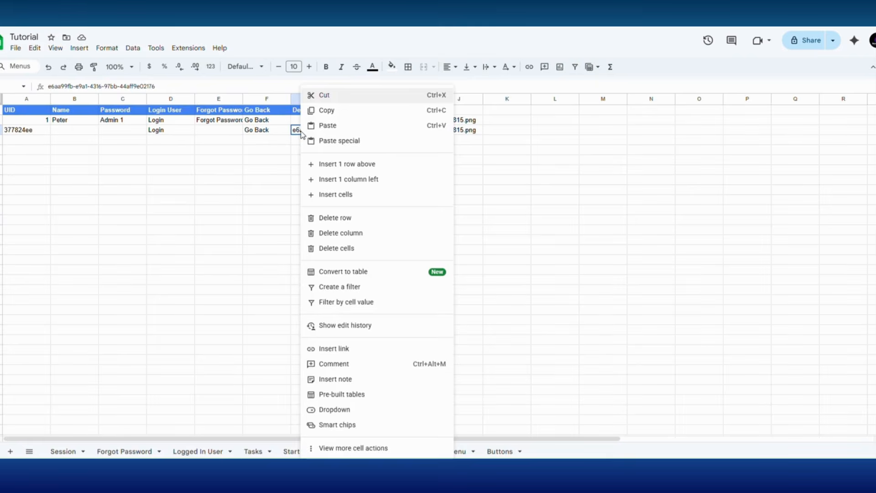
{"action": "left_click", "coordinate": [331, 110]}
{"action": "right_click", "coordinate": [306, 122]}
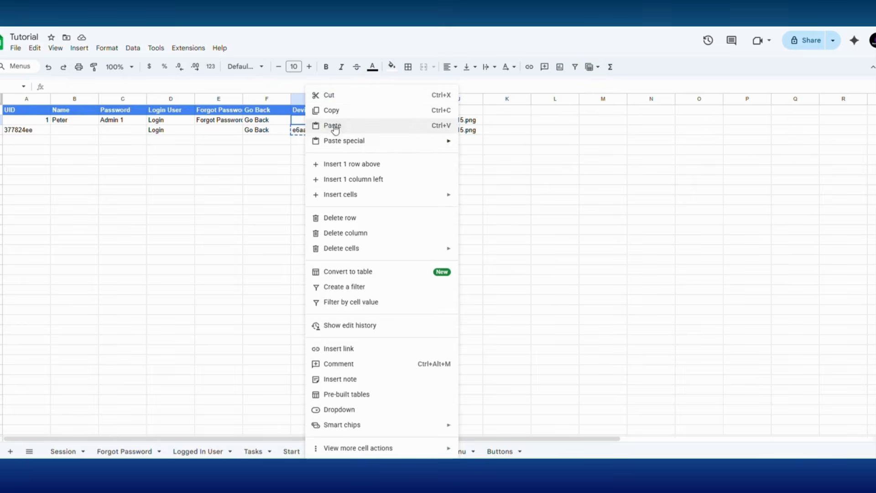
{"action": "left_click", "coordinate": [333, 125]}
{"action": "left_click", "coordinate": [305, 212]}
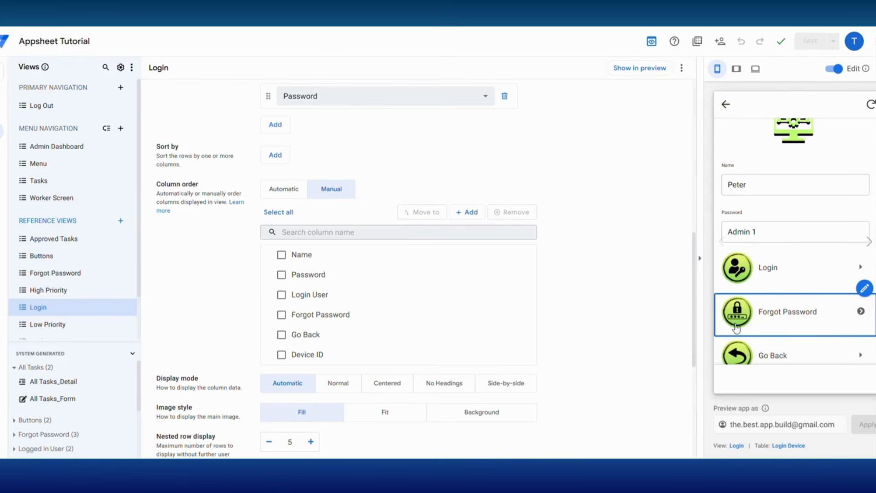
Step: Add Forgot Password = "Forgot Password" to Add New Login's set columns, then test the login form
{"action": "left_click", "coordinate": [770, 357]}
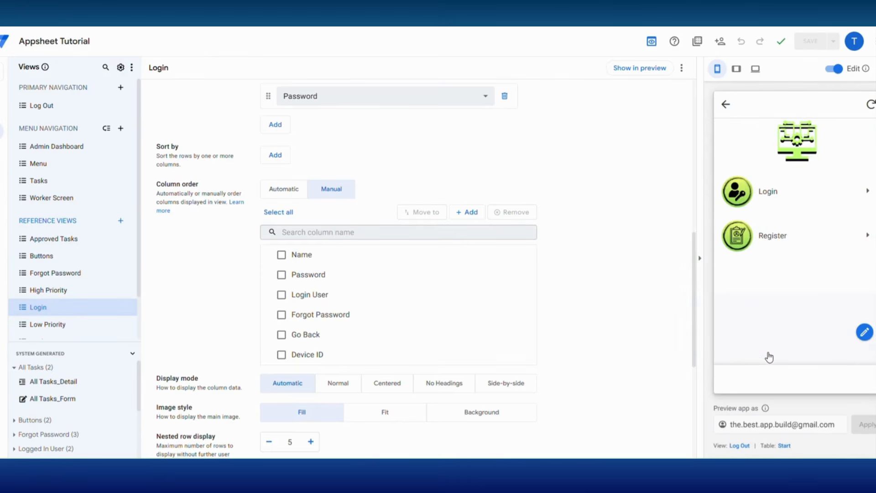
{"action": "left_click", "coordinate": [867, 178]}
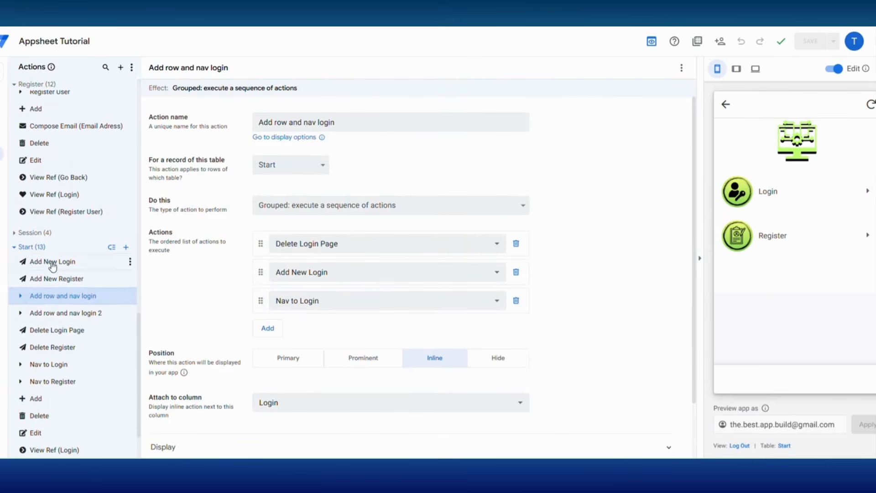
{"action": "left_click", "coordinate": [69, 261]}
{"action": "left_click", "coordinate": [268, 338]}
{"action": "left_click", "coordinate": [419, 348]}
{"action": "type", "text": "\"Forgot Passw"}
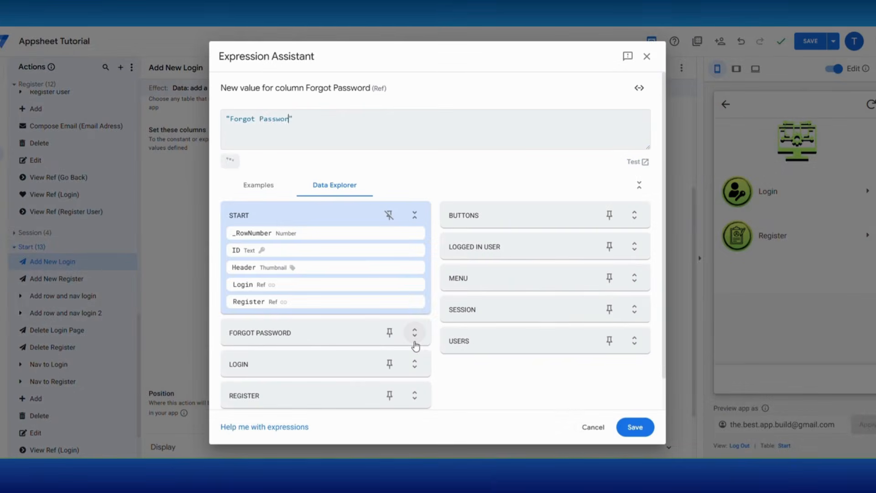
{"action": "type", "text": "ord"}
{"action": "left_click", "coordinate": [635, 427]}
{"action": "left_click", "coordinate": [771, 195]}
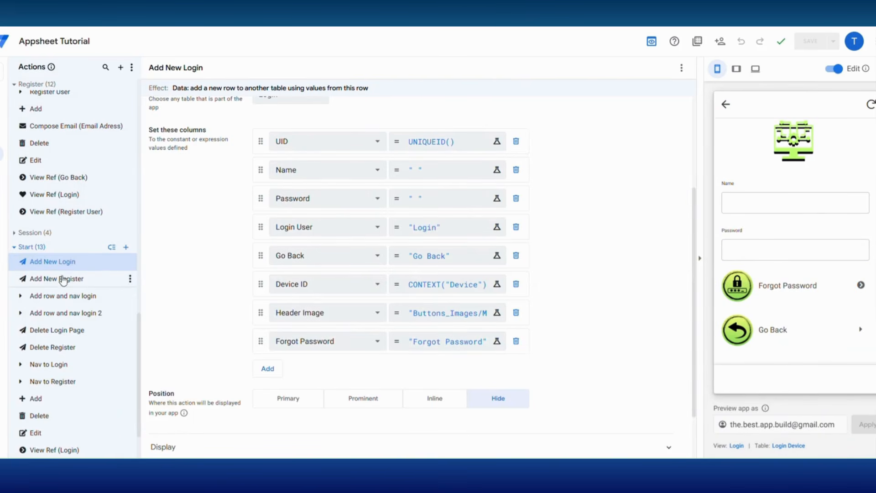
{"action": "scroll", "coordinate": [63, 279], "scroll_direction": "up", "scroll_amount": 10}
{"action": "scroll", "coordinate": [63, 279], "scroll_direction": "up", "scroll_amount": 2}
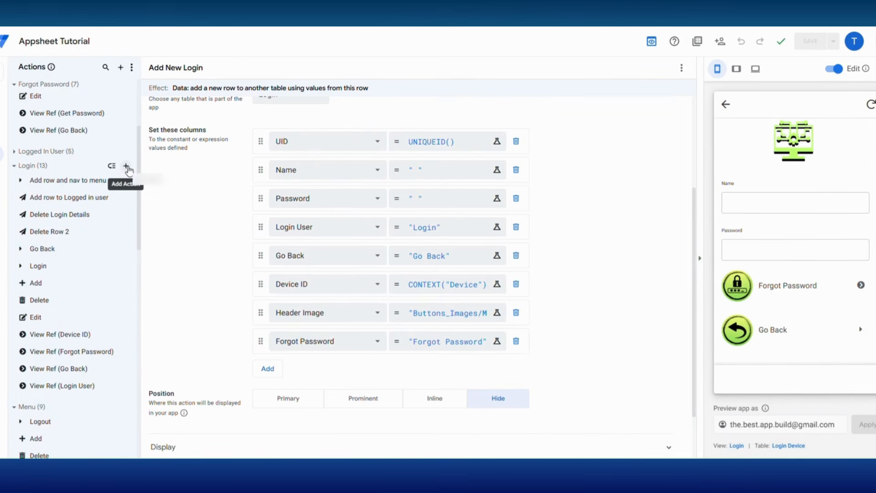
Step: Create a Login action 'Nav to Forget' that goes to LINKTOVIEW("Forgot Password")
{"action": "left_click", "coordinate": [127, 167]}
{"action": "left_click", "coordinate": [320, 320]}
{"action": "type", "text": "Nav"}
{"action": "left_click", "coordinate": [388, 205]}
{"action": "left_click", "coordinate": [313, 276]}
{"action": "left_click", "coordinate": [328, 244]}
{"action": "type", "text": "for"}
{"action": "left_click", "coordinate": [311, 136]}
Step: Show Nav to Forget inline on the Forgot Password column with a right-caret icon
{"action": "left_click", "coordinate": [636, 426]}
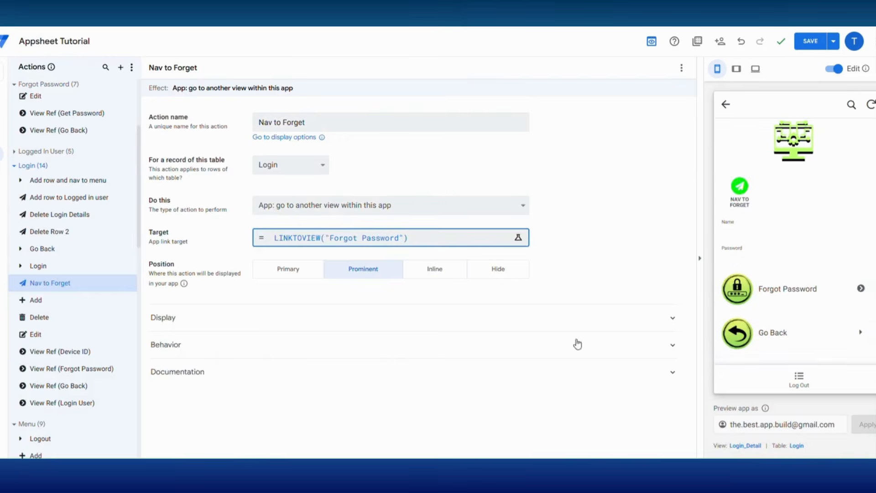
{"action": "left_click", "coordinate": [435, 270]}
{"action": "left_click", "coordinate": [374, 313]}
{"action": "left_click", "coordinate": [291, 405]}
{"action": "left_click", "coordinate": [305, 312]}
{"action": "type", "text": "caret"}
{"action": "left_click", "coordinate": [522, 356]}
Step: Hide the Forgot Password reference action, save, and test the Forgot Password button in the preview
{"action": "left_click", "coordinate": [851, 230]}
{"action": "left_click", "coordinate": [498, 269]}
{"action": "left_click", "coordinate": [811, 41]}
{"action": "left_click", "coordinate": [795, 253]}
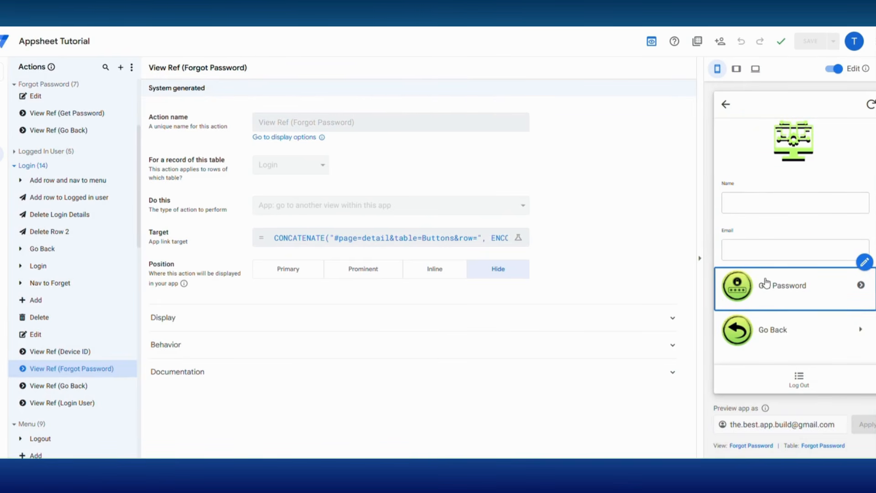
{"action": "left_click", "coordinate": [773, 330]}
{"action": "left_click", "coordinate": [861, 272]}
{"action": "scroll", "coordinate": [91, 366], "scroll_direction": "down", "scroll_amount": 2}
Step: Add a hidden Login action that adds a row to the Forgot Password table, and save
{"action": "left_click", "coordinate": [126, 227]}
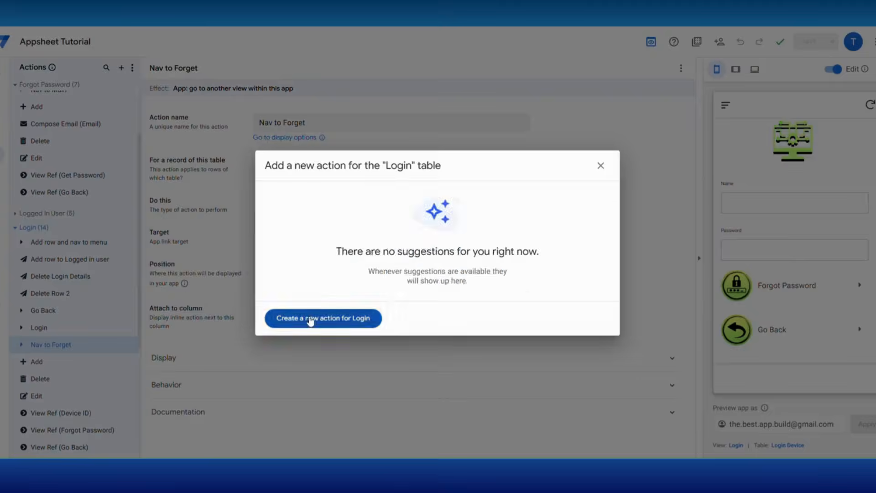
{"action": "left_click", "coordinate": [322, 322]}
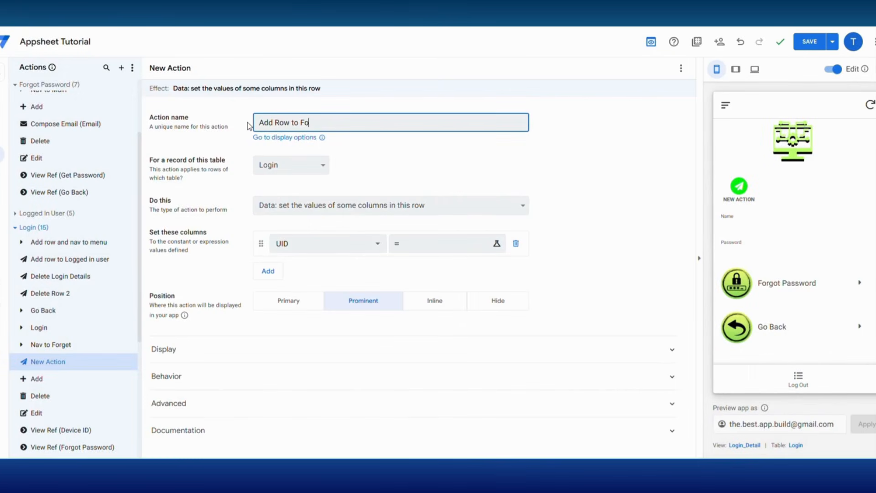
{"action": "left_click", "coordinate": [391, 205]}
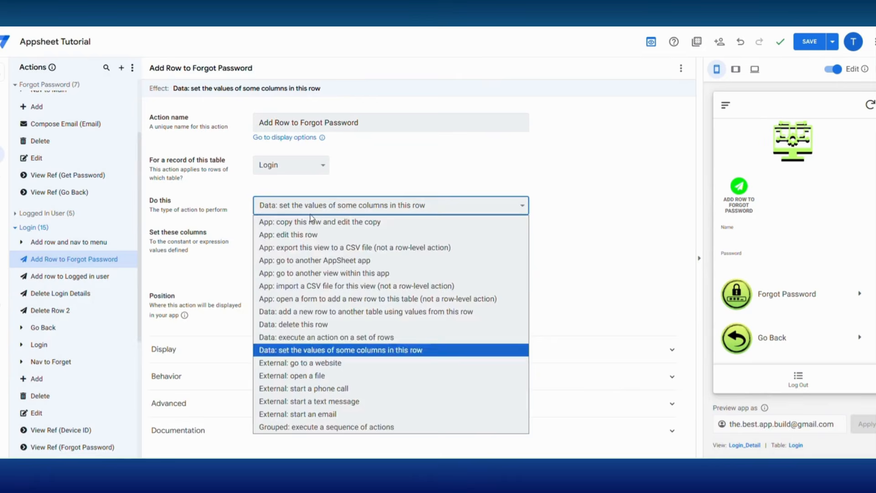
{"action": "left_click", "coordinate": [320, 311]}
{"action": "left_click", "coordinate": [288, 235]}
{"action": "left_click", "coordinate": [287, 293]}
{"action": "left_click", "coordinate": [499, 420]}
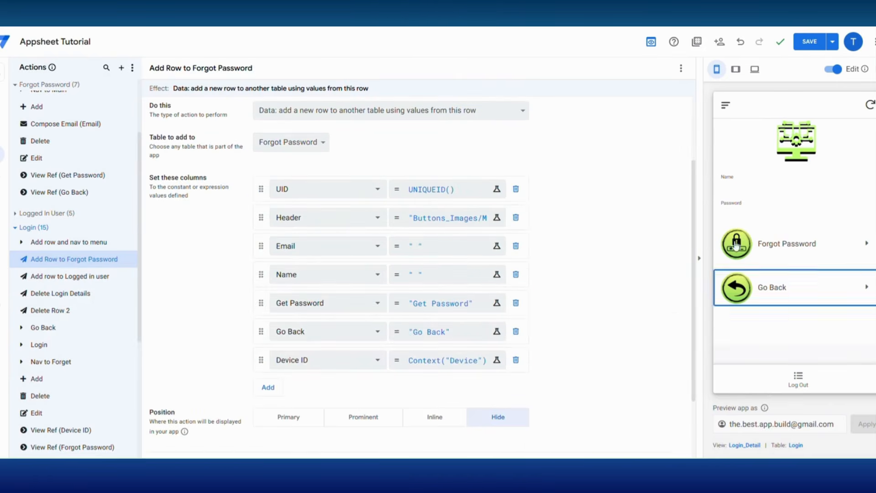
{"action": "left_click", "coordinate": [810, 42]}
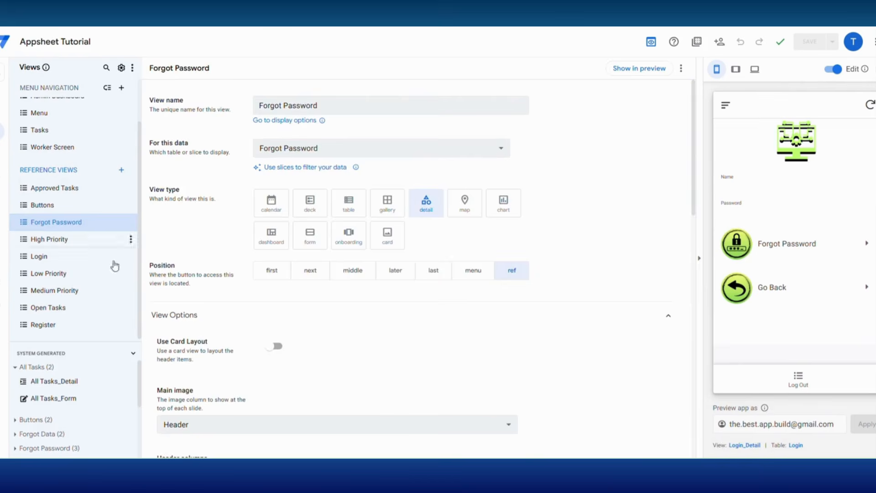
Step: Base the Forgot Password view on the Forgot Passw Device ID slice
{"action": "left_click", "coordinate": [346, 147]}
{"action": "left_click", "coordinate": [330, 420]}
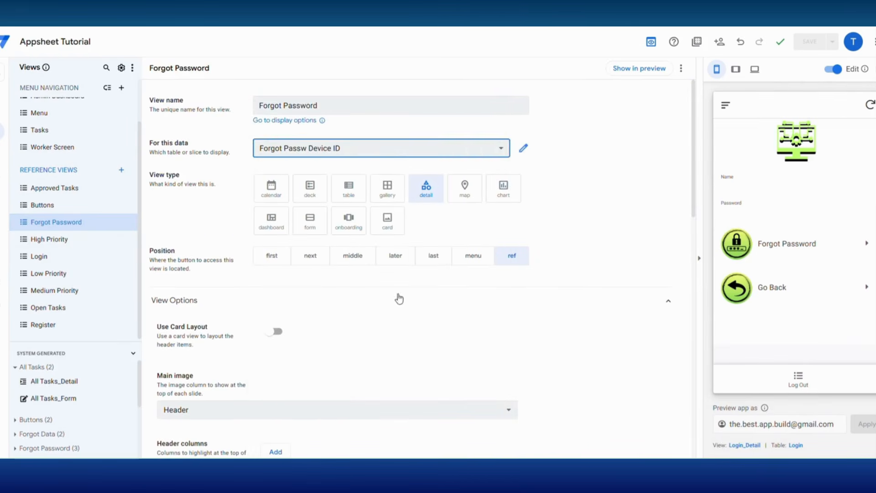
{"action": "left_click", "coordinate": [2, 165]}
{"action": "scroll", "coordinate": [92, 356], "scroll_direction": "down", "scroll_amount": 2}
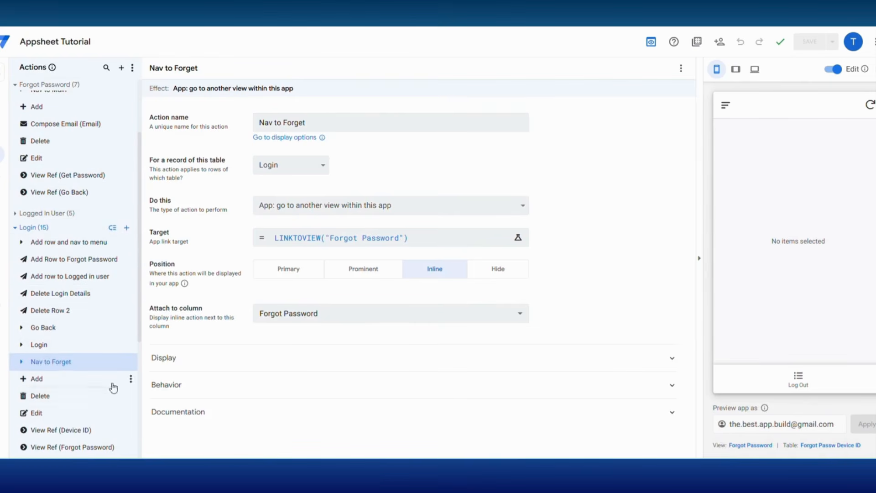
Step: Create grouped Login action 'Add Row and nav to Forget' running Add Row to Forgot Password, then Nav to Forget
{"action": "left_click", "coordinate": [129, 233]}
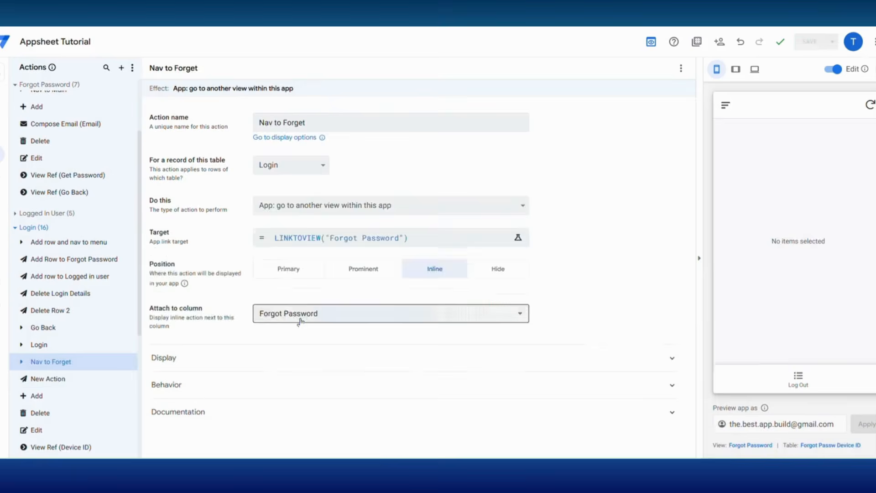
{"action": "left_click", "coordinate": [299, 321]}
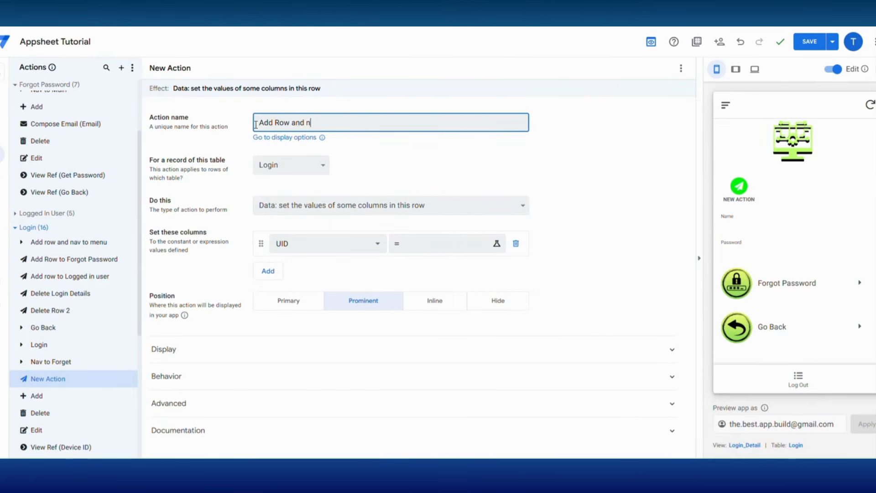
{"action": "type", "text": "Add Row and nav to Forget"}
{"action": "left_click", "coordinate": [297, 208]}
{"action": "left_click", "coordinate": [291, 430]}
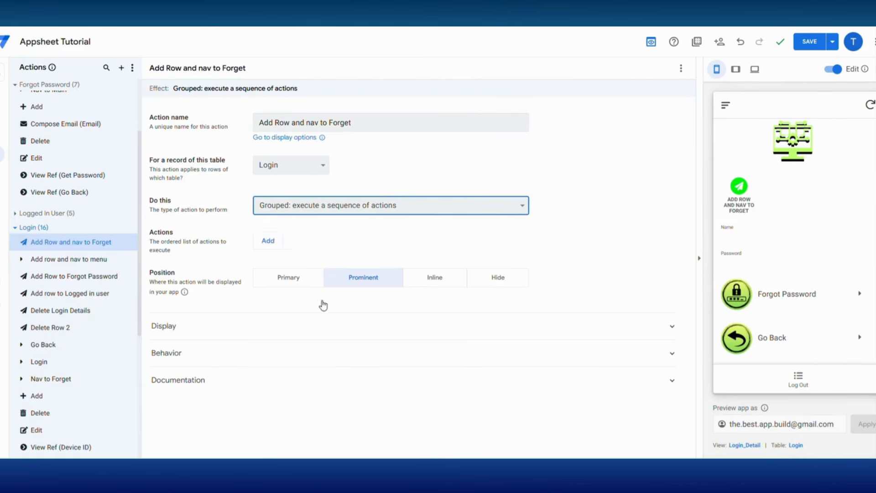
{"action": "left_click", "coordinate": [269, 244]}
{"action": "left_click", "coordinate": [283, 243]}
{"action": "left_click", "coordinate": [326, 438]}
{"action": "left_click", "coordinate": [268, 271]}
{"action": "left_click", "coordinate": [294, 272]}
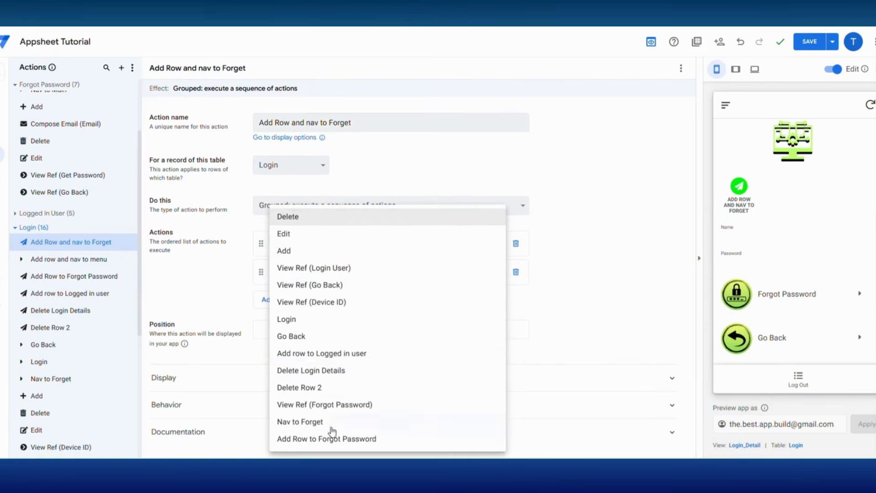
{"action": "left_click", "coordinate": [301, 421]}
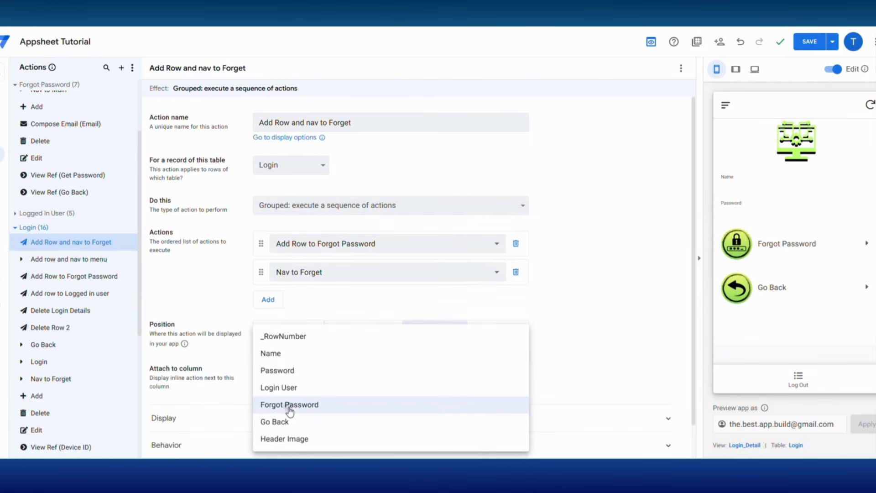
Step: Place the grouped action inline on the Forgot Password column with a right-caret icon
{"action": "left_click", "coordinate": [290, 408]}
{"action": "left_click", "coordinate": [362, 412]}
{"action": "scroll", "coordinate": [361, 413], "scroll_direction": "down", "scroll_amount": 4}
{"action": "left_click", "coordinate": [304, 323]}
{"action": "type", "text": "caret"}
{"action": "left_click", "coordinate": [521, 371]}
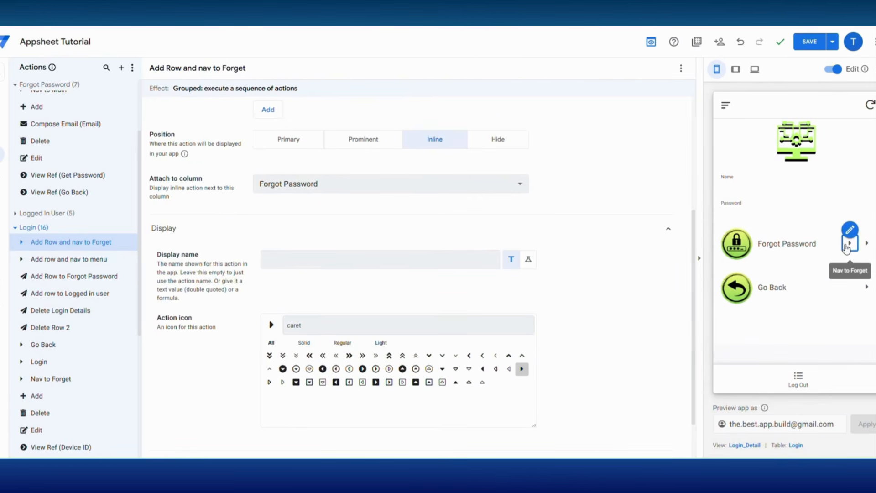
Step: Hide Nav to Forget, save, and reopen the Add Row and nav to Forget action
{"action": "left_click", "coordinate": [850, 230]}
{"action": "left_click", "coordinate": [506, 272]}
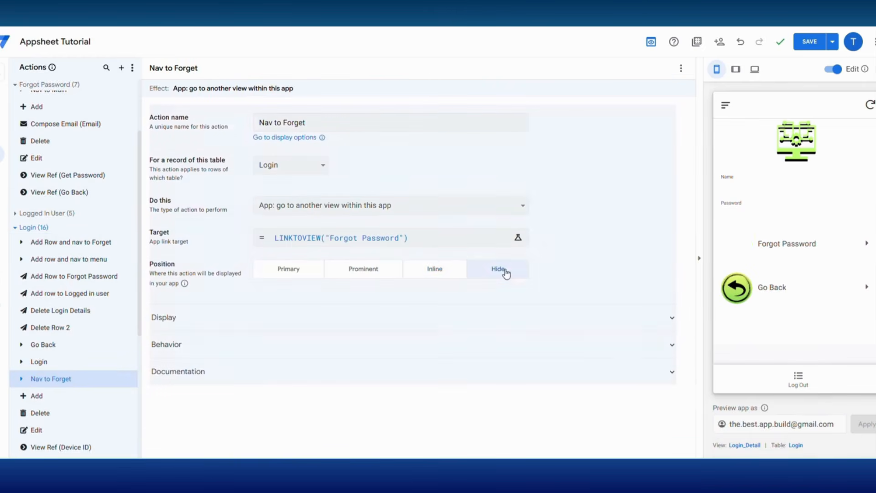
{"action": "left_click", "coordinate": [804, 42]}
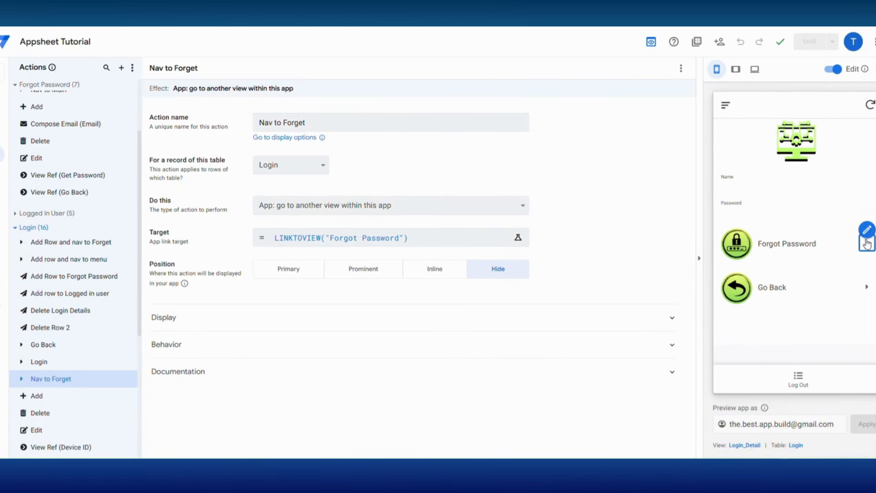
{"action": "left_click", "coordinate": [869, 221]}
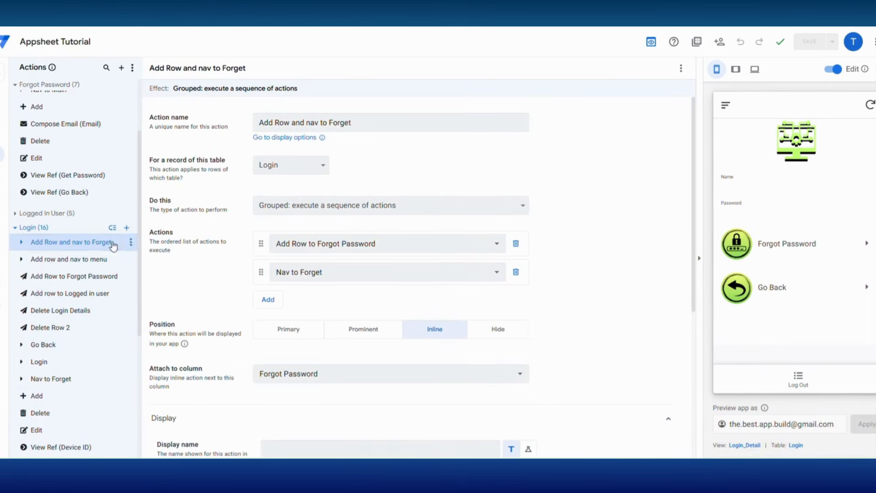
{"action": "scroll", "coordinate": [51, 226], "scroll_direction": "up", "scroll_amount": 2}
Step: Create a hidden Forgot Password action 'Delete Forgot' that deletes this row
{"action": "left_click", "coordinate": [127, 170]}
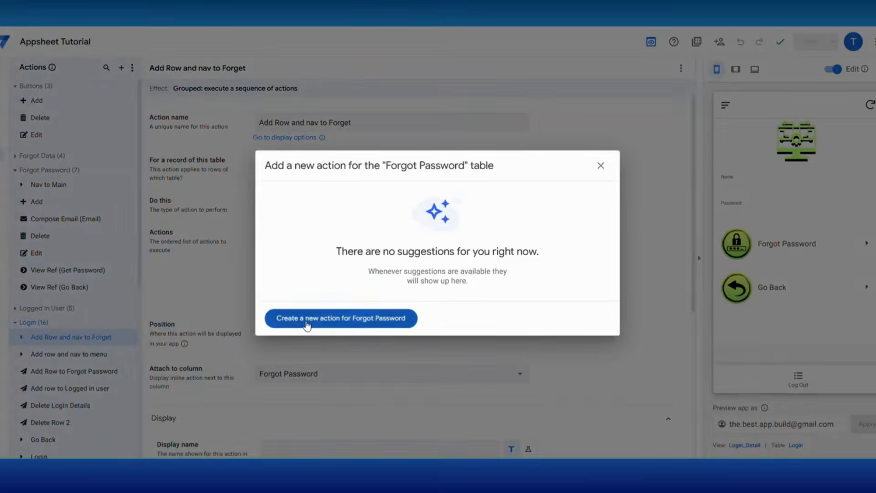
{"action": "left_click", "coordinate": [307, 318]}
{"action": "type", "text": "Delete"}
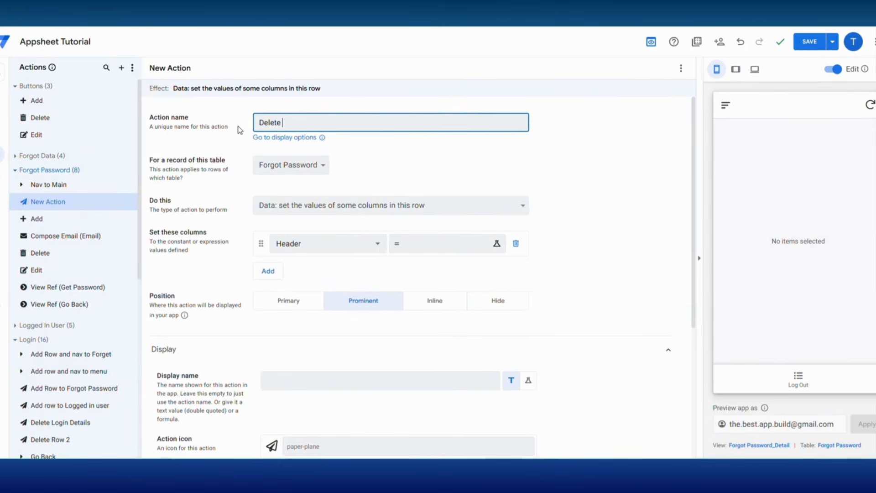
{"action": "type", "text": " Forgot"}
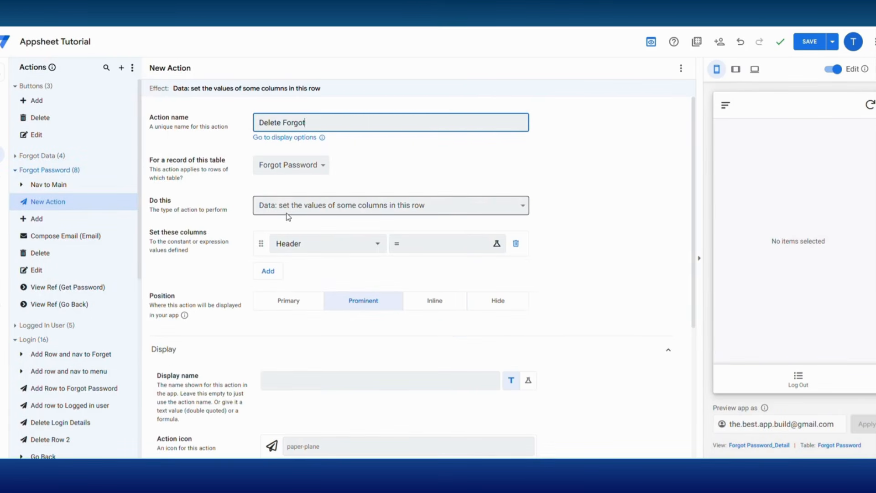
{"action": "left_click", "coordinate": [284, 210]}
{"action": "left_click", "coordinate": [292, 325]}
{"action": "left_click", "coordinate": [498, 236]}
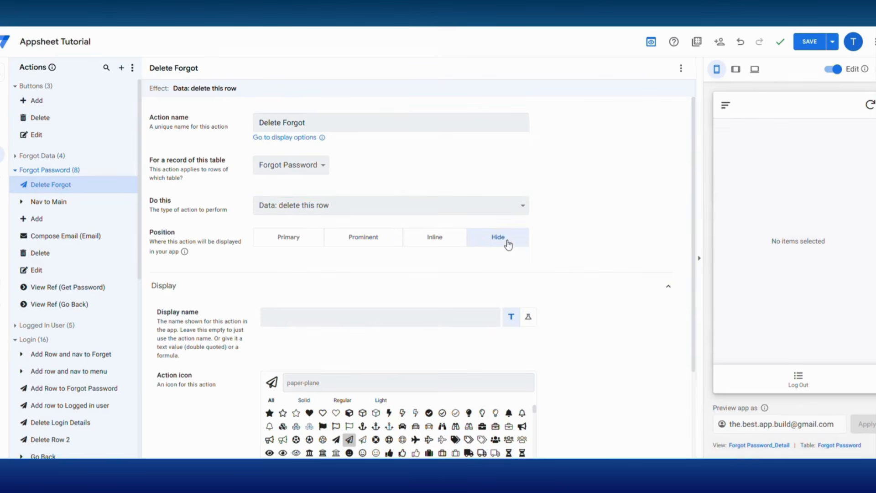
Step: Add a new Login action and rename it to Delete Forgot Row
{"action": "left_click", "coordinate": [131, 340]}
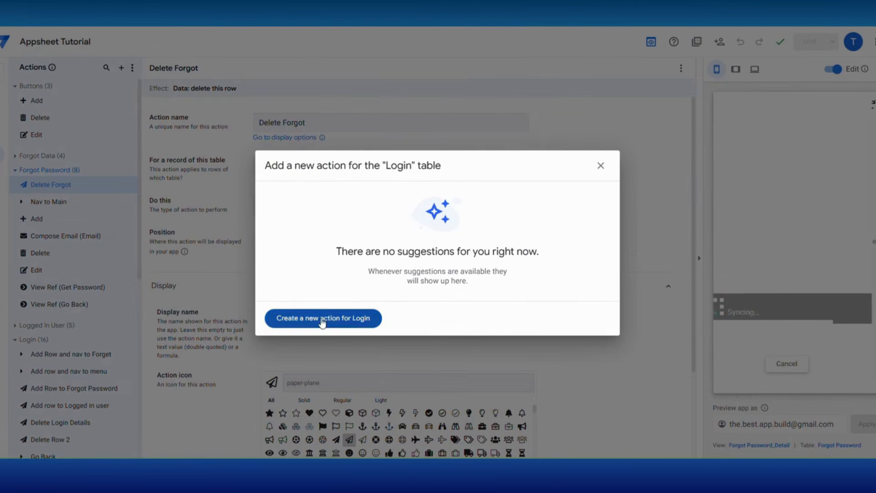
{"action": "left_click", "coordinate": [322, 318]}
{"action": "triple_click", "coordinate": [255, 122]}
{"action": "type", "text": "Delete Fo"}
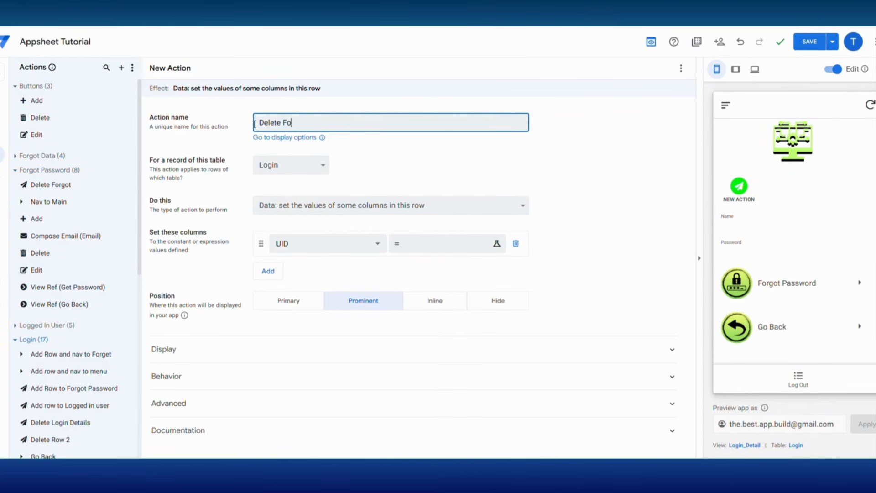
{"action": "type", "text": "rgot R"}
Step: Make Delete Forgot Row a hidden action running Delete Forgot on SELECT(Forgot Password[UID],[Device ID]=CONTEXT("Device"))
{"action": "left_click", "coordinate": [294, 210]}
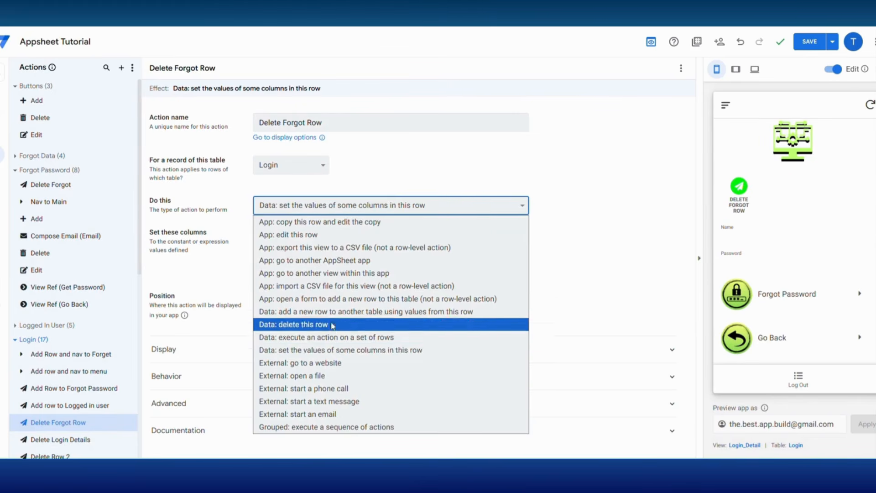
{"action": "left_click", "coordinate": [352, 338]}
{"action": "left_click", "coordinate": [301, 237]}
{"action": "left_click", "coordinate": [311, 290]}
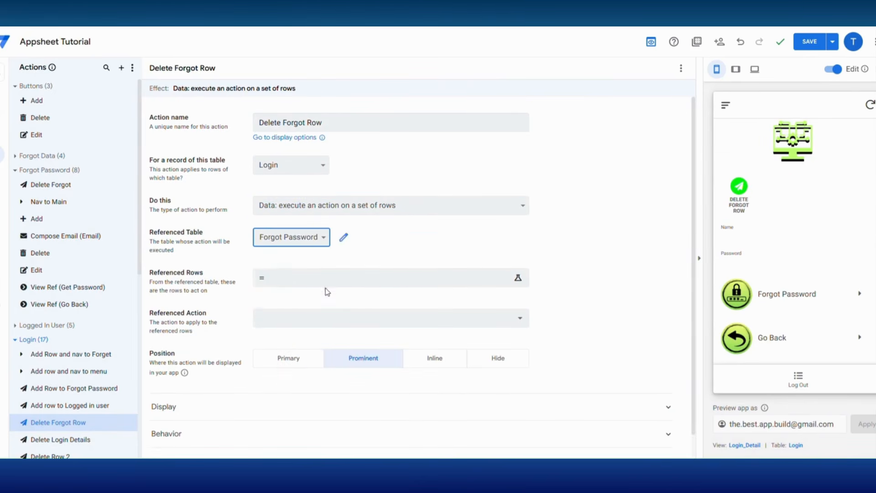
{"action": "left_click", "coordinate": [294, 280]}
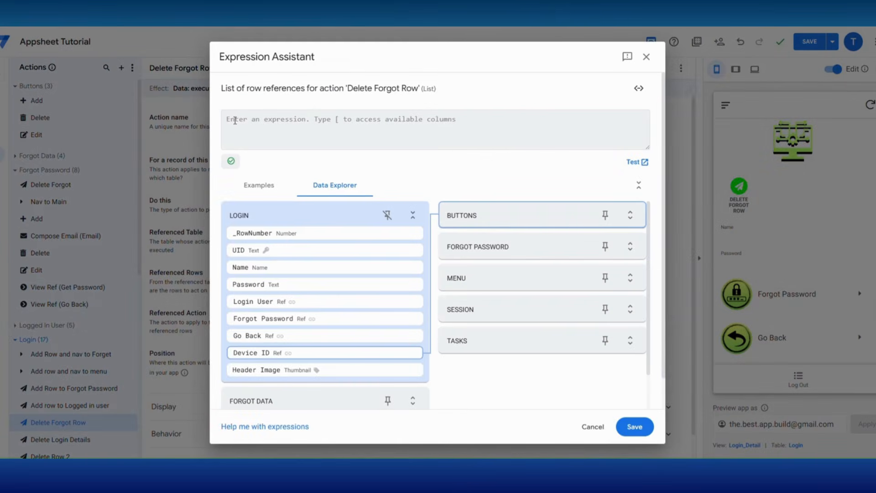
{"action": "key", "text": "ctrl+v"}
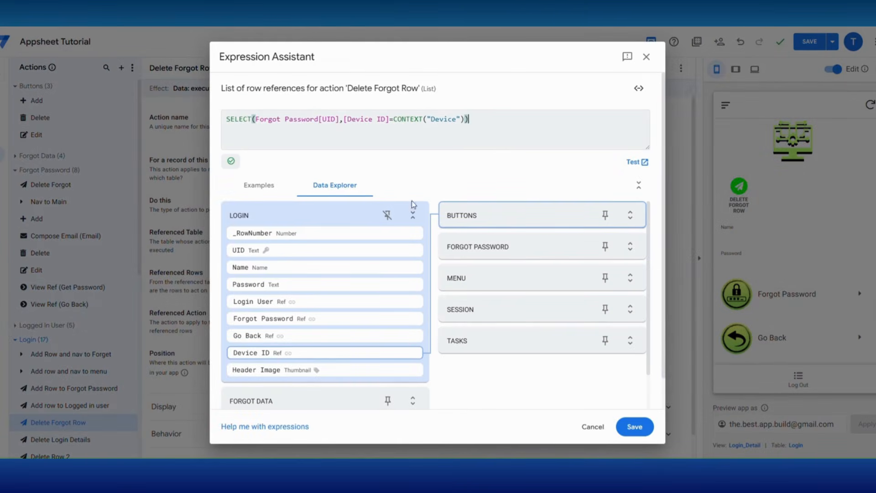
{"action": "left_click", "coordinate": [633, 426]}
{"action": "left_click", "coordinate": [326, 316]}
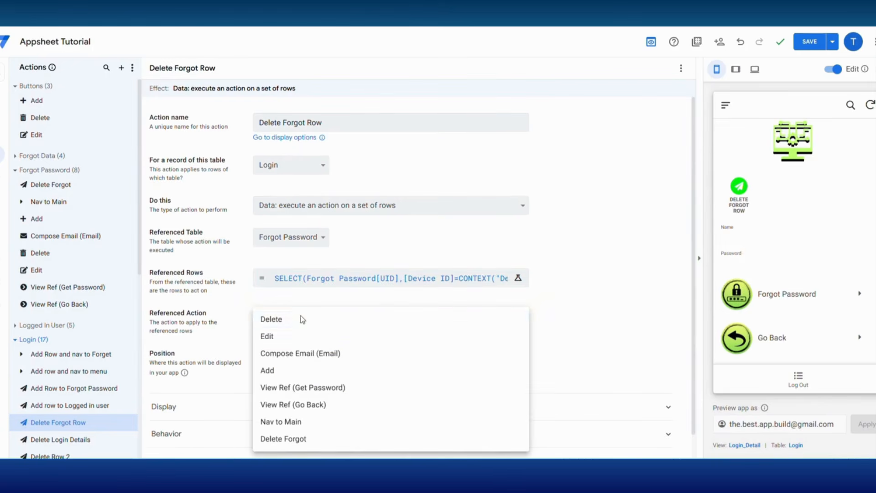
{"action": "left_click", "coordinate": [283, 440]}
{"action": "left_click", "coordinate": [498, 360]}
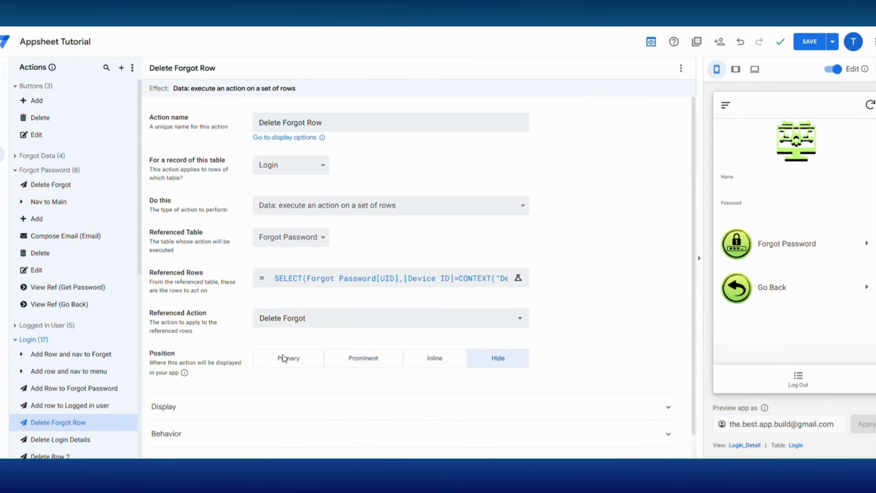
Step: Add Delete Forgot Row to Add Row and nav to Forget as its first step
{"action": "left_click", "coordinate": [79, 355]}
{"action": "left_click", "coordinate": [271, 305]}
{"action": "left_click", "coordinate": [271, 305]}
{"action": "left_click", "coordinate": [283, 438]}
{"action": "left_click_drag", "start_coordinate": [260, 303], "coordinate": [261, 244]}
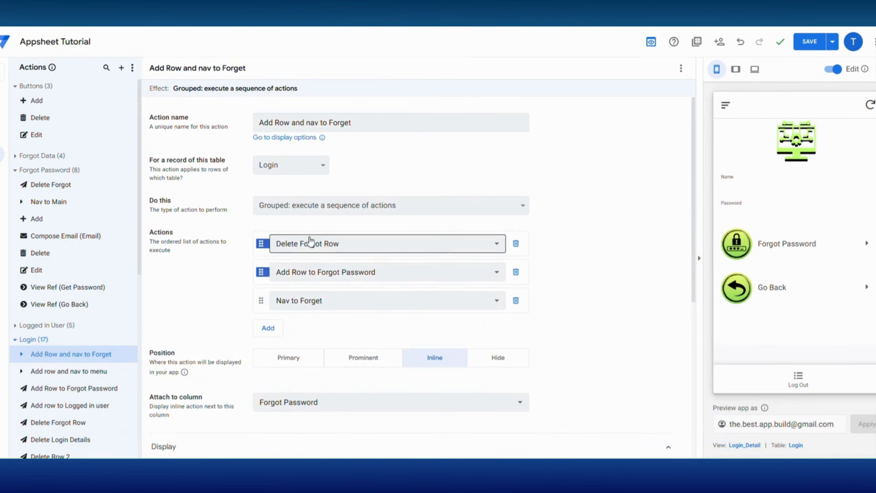
Step: Save, then go from Login to the Forgot Password form in the preview
{"action": "left_click", "coordinate": [810, 42]}
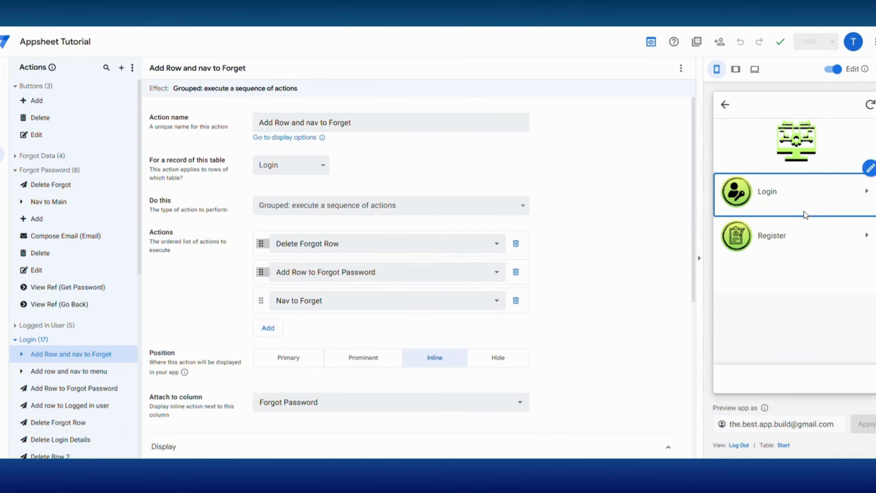
{"action": "left_click", "coordinate": [763, 195]}
{"action": "left_click", "coordinate": [774, 291]}
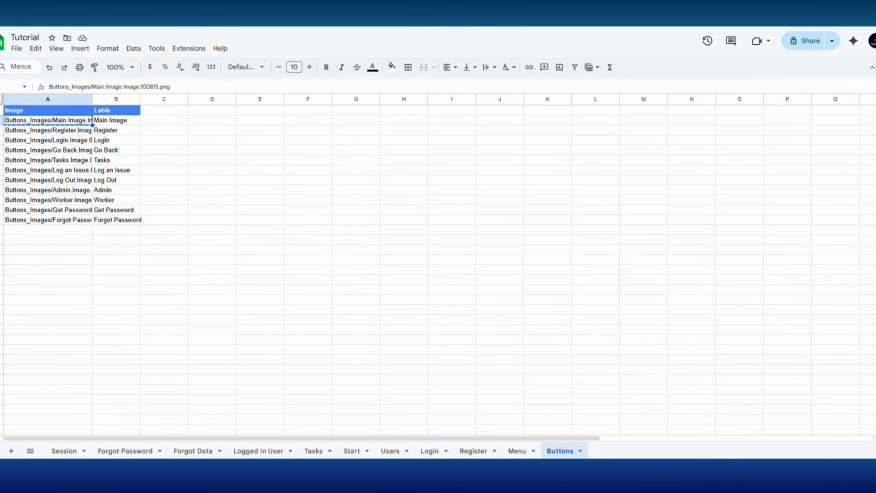
Step: Show the Forgot Data sheet with its UID, Email and Name headers
{"action": "left_click", "coordinate": [194, 452]}
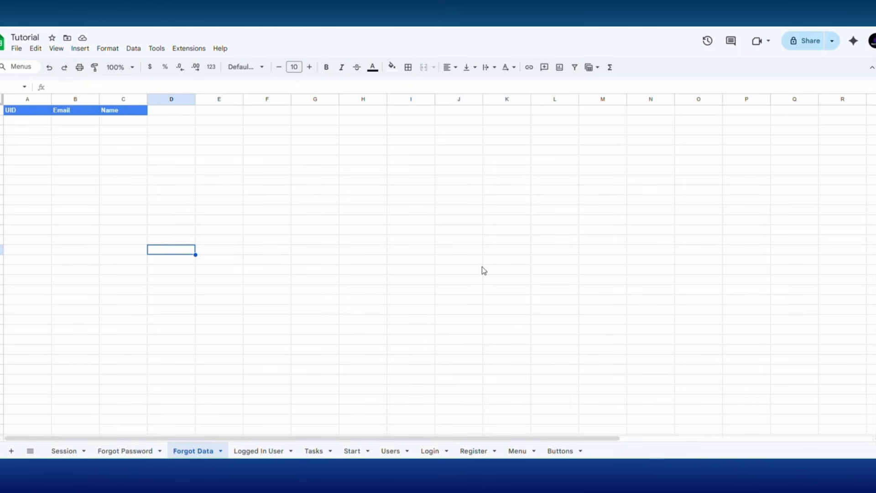
{"action": "type", "text": "Add Row To Data"}
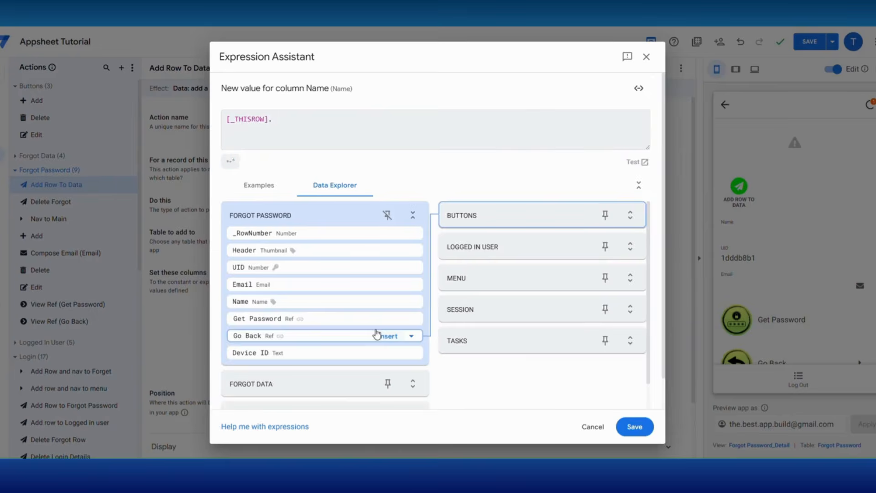
Step: Finish the Name column expression and create a new action named Get Password
{"action": "left_click", "coordinate": [391, 299]}
{"action": "left_click", "coordinate": [634, 424]}
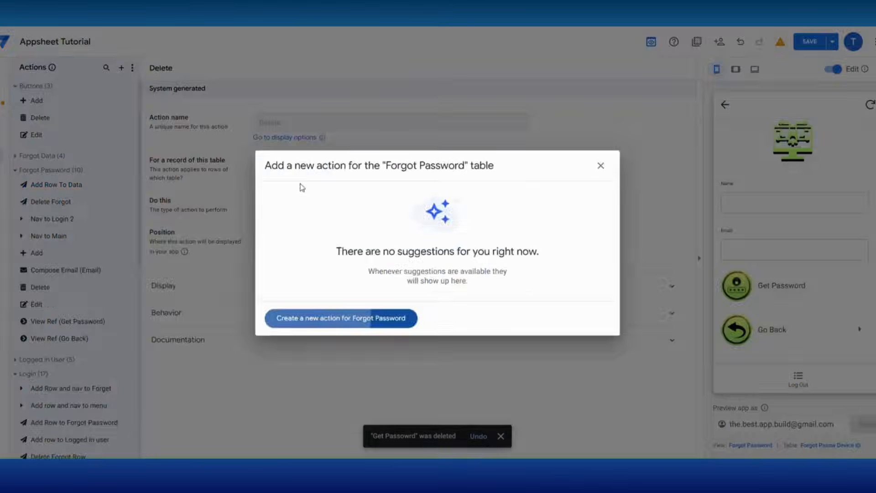
{"action": "left_click", "coordinate": [341, 317]}
{"action": "triple_click", "coordinate": [300, 124]}
{"action": "type", "text": "Get Pas"}
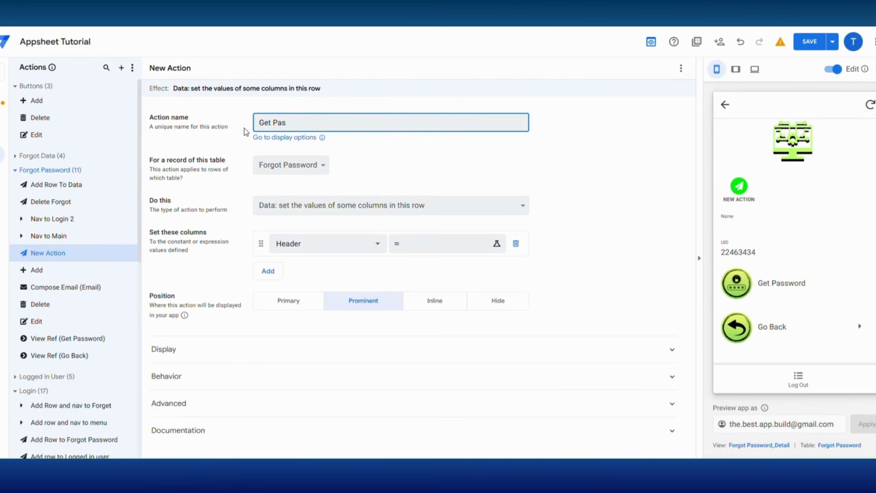
Step: Make Get Password a grouped action running Add Row To Data, Nav to Login 2, then Delete Forgot
{"action": "left_click", "coordinate": [289, 200]}
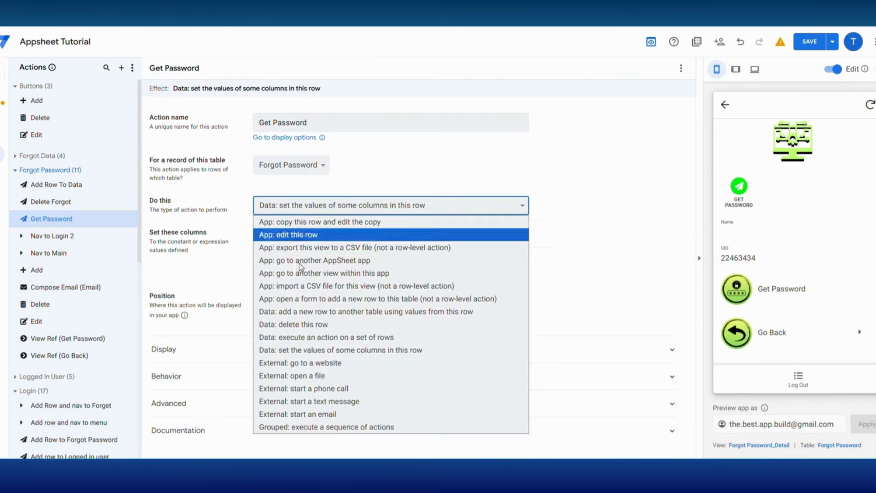
{"action": "left_click", "coordinate": [314, 427]}
{"action": "left_click", "coordinate": [268, 242]}
{"action": "left_click", "coordinate": [299, 251]}
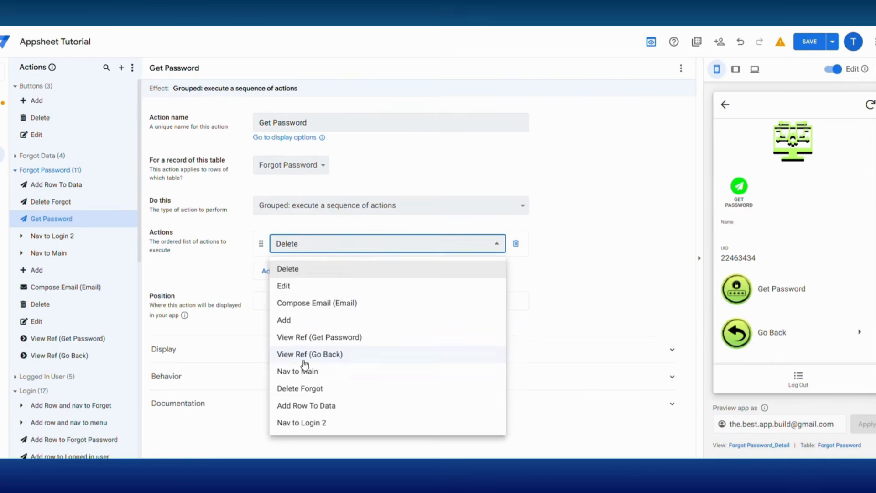
{"action": "left_click", "coordinate": [310, 401]}
{"action": "left_click", "coordinate": [268, 271]}
{"action": "left_click", "coordinate": [298, 272]}
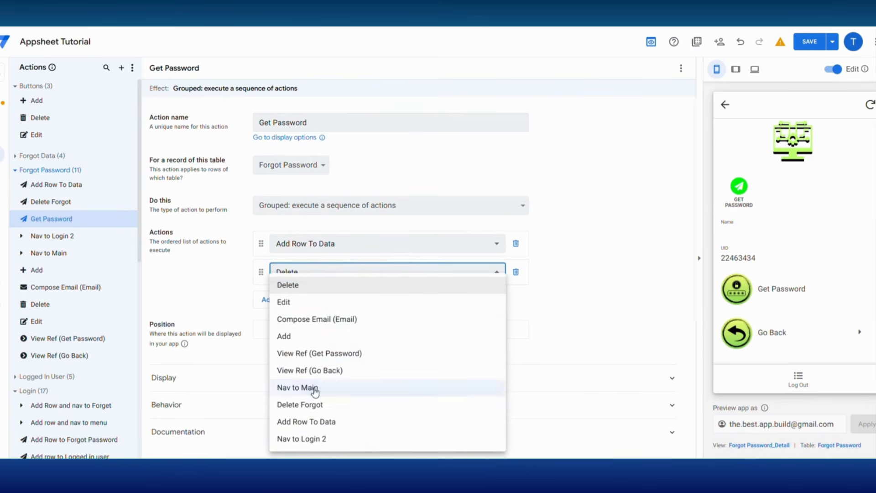
{"action": "left_click", "coordinate": [309, 438]}
{"action": "left_click", "coordinate": [269, 302]}
{"action": "left_click", "coordinate": [297, 301]}
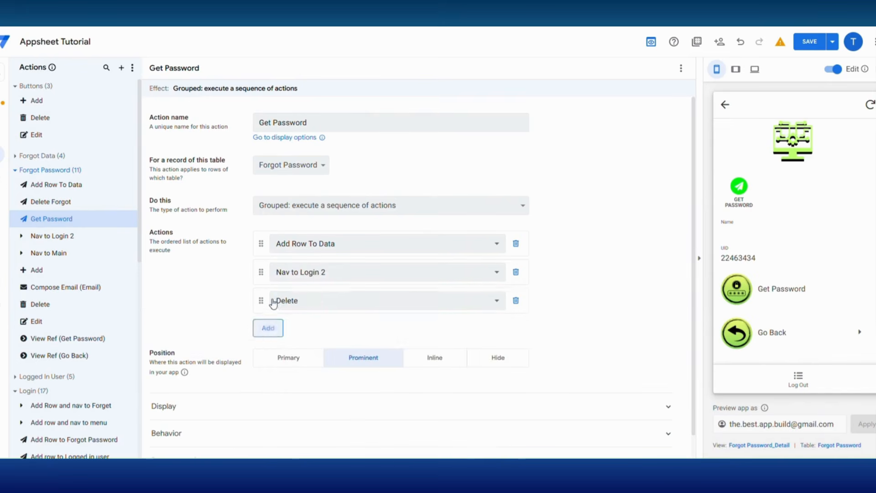
{"action": "left_click", "coordinate": [313, 403]}
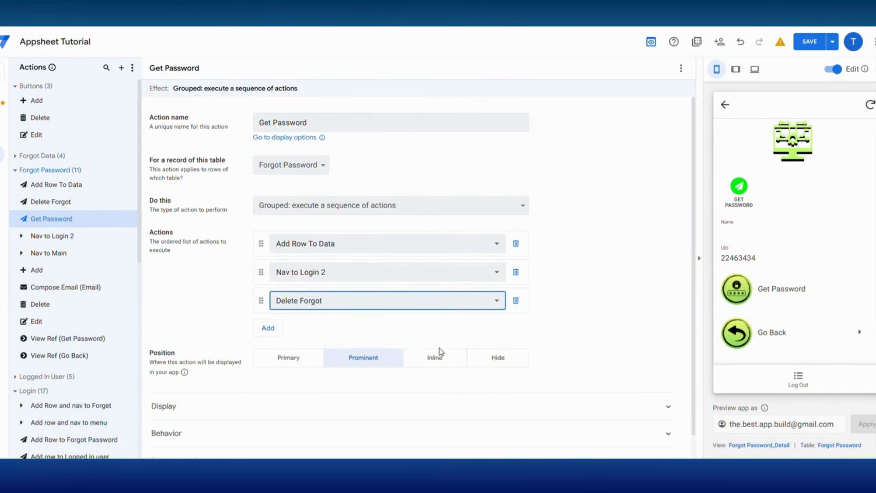
Step: Show Get Password inline on the Get Password column with a right-caret icon
{"action": "left_click", "coordinate": [437, 356]}
{"action": "left_click", "coordinate": [382, 398]}
{"action": "left_click", "coordinate": [333, 420]}
{"action": "scroll", "coordinate": [274, 390], "scroll_direction": "down", "scroll_amount": 1}
{"action": "left_click", "coordinate": [266, 391]}
{"action": "scroll", "coordinate": [304, 342], "scroll_direction": "down", "scroll_amount": 3}
{"action": "left_click", "coordinate": [300, 337]}
{"action": "type", "text": "caret"}
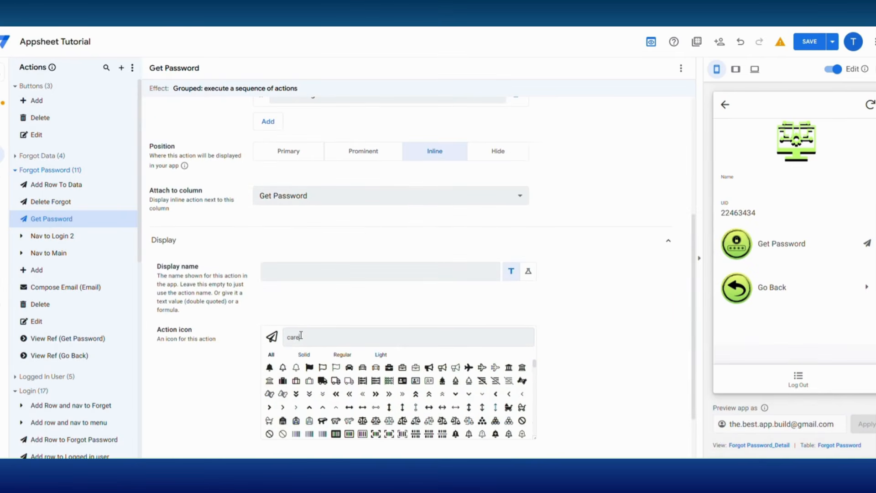
{"action": "left_click", "coordinate": [524, 381]}
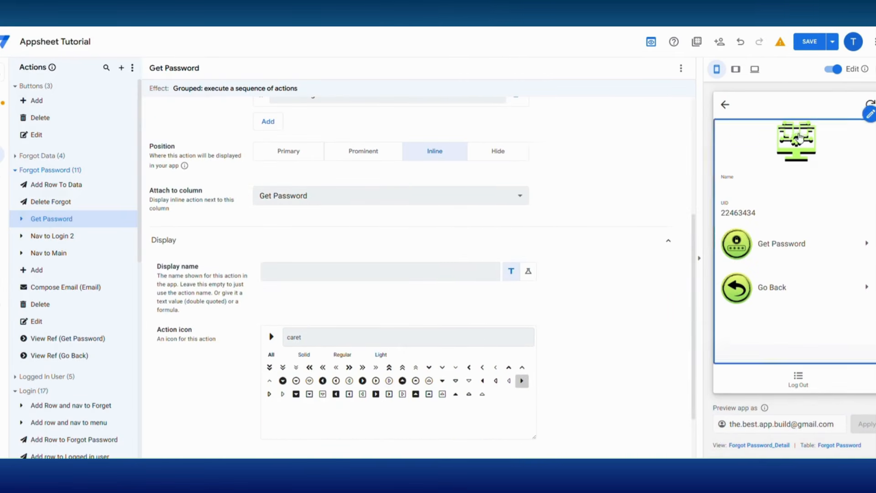
Step: Save and test the Forgot Password form with a sample name and email, running Get Password
{"action": "left_click", "coordinate": [810, 42]}
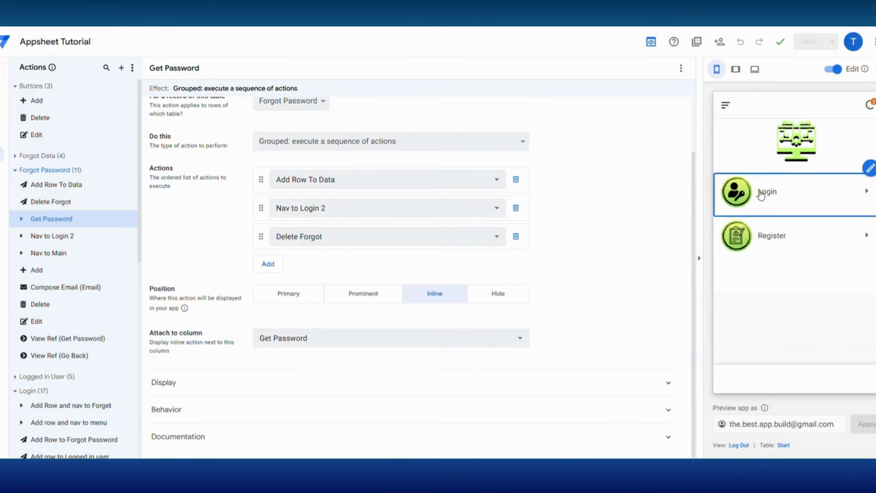
{"action": "left_click", "coordinate": [761, 195]}
{"action": "left_click", "coordinate": [772, 284]}
{"action": "left_click", "coordinate": [749, 203]}
{"action": "type", "text": "peter@email.com"}
{"action": "left_click", "coordinate": [743, 249]}
{"action": "type", "text": "peter@"}
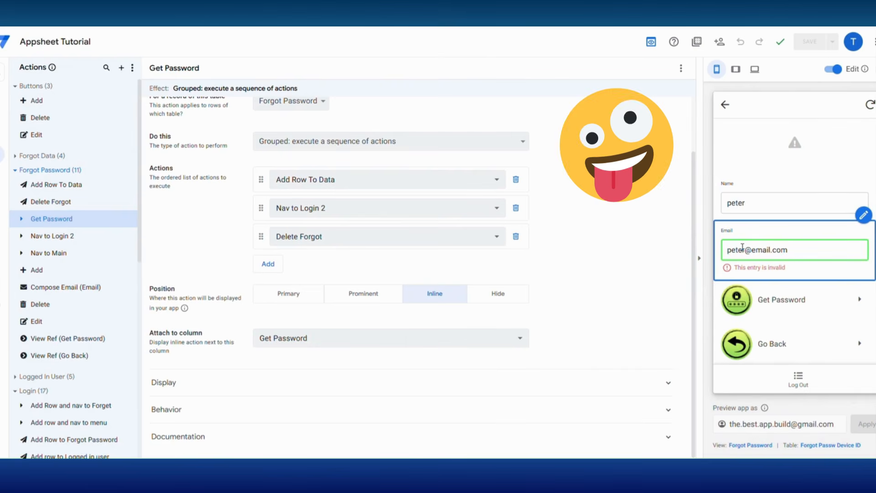
{"action": "left_click", "coordinate": [773, 302]}
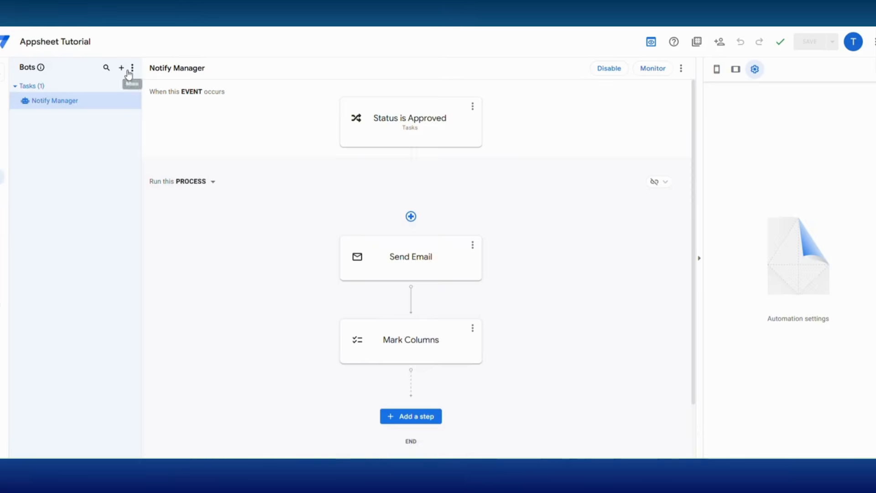
{"action": "left_click", "coordinate": [122, 68]}
Step: Create the Email Password bot with an event named New Row Added to Data
{"action": "left_click", "coordinate": [305, 322]}
{"action": "left_click", "coordinate": [62, 136]}
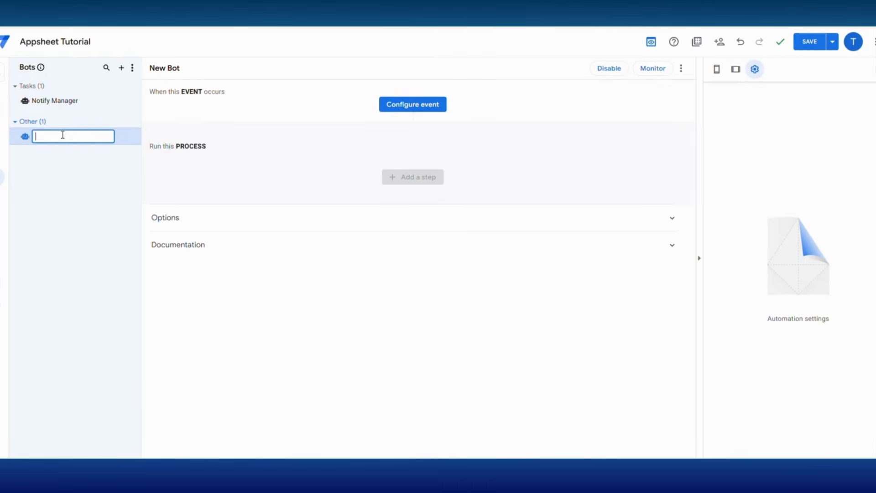
{"action": "left_click", "coordinate": [400, 109]}
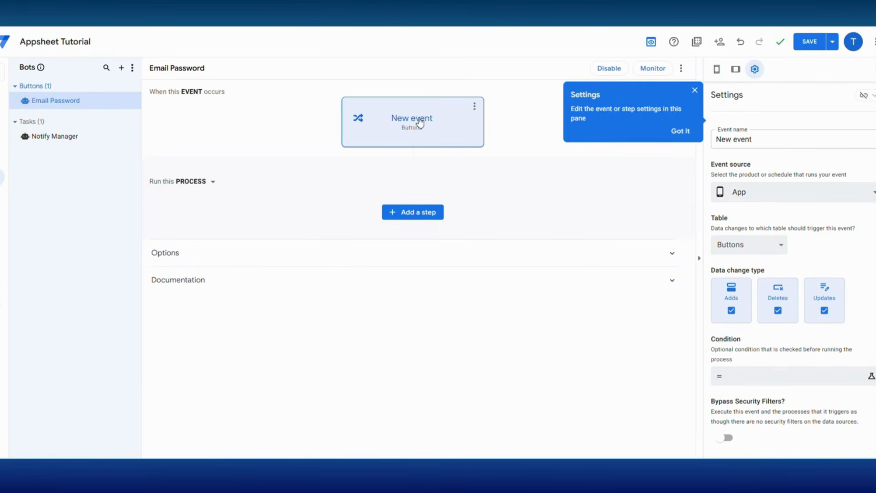
{"action": "left_click", "coordinate": [682, 132]}
{"action": "triple_click", "coordinate": [715, 139]}
{"action": "type", "text": "New Row Add"}
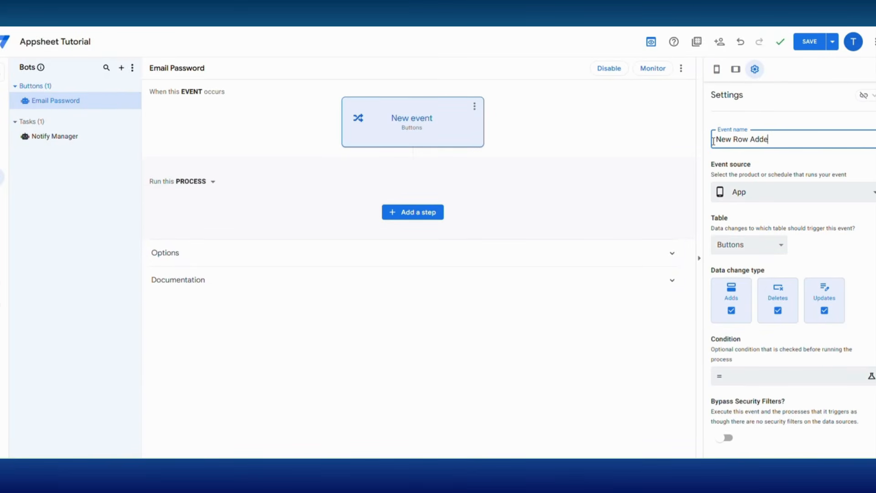
{"action": "type", "text": "ed to Data"}
Step: Trigger the event on the Forgot Data table for adds only, excluding deletes and updates
{"action": "left_click", "coordinate": [753, 247]}
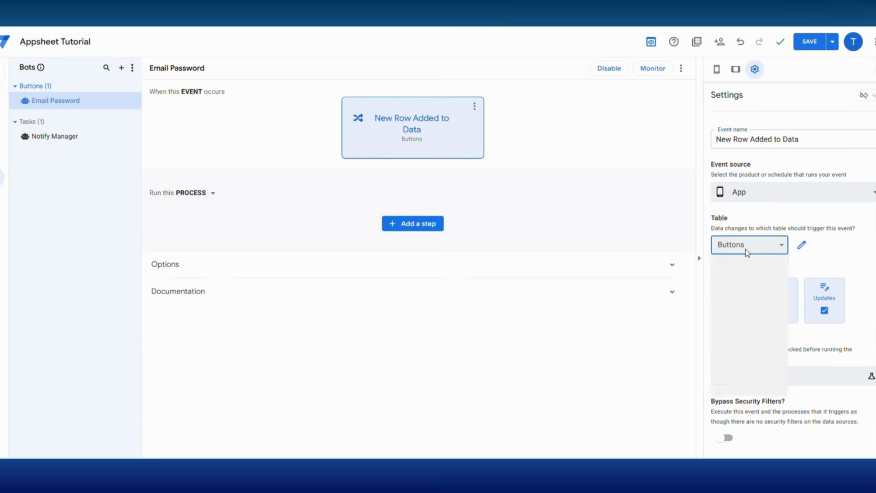
{"action": "left_click", "coordinate": [742, 274]}
{"action": "left_click", "coordinate": [778, 310]}
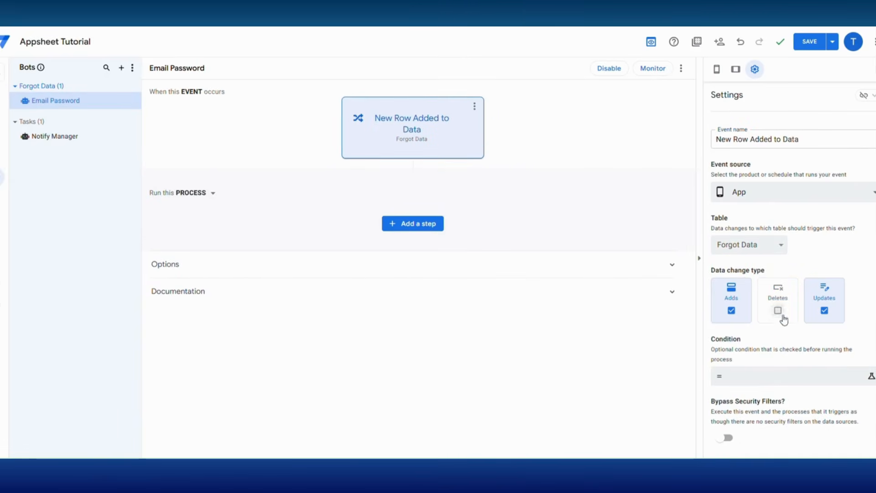
{"action": "left_click", "coordinate": [824, 310]}
{"action": "scroll", "coordinate": [759, 348], "scroll_direction": "down", "scroll_amount": 2}
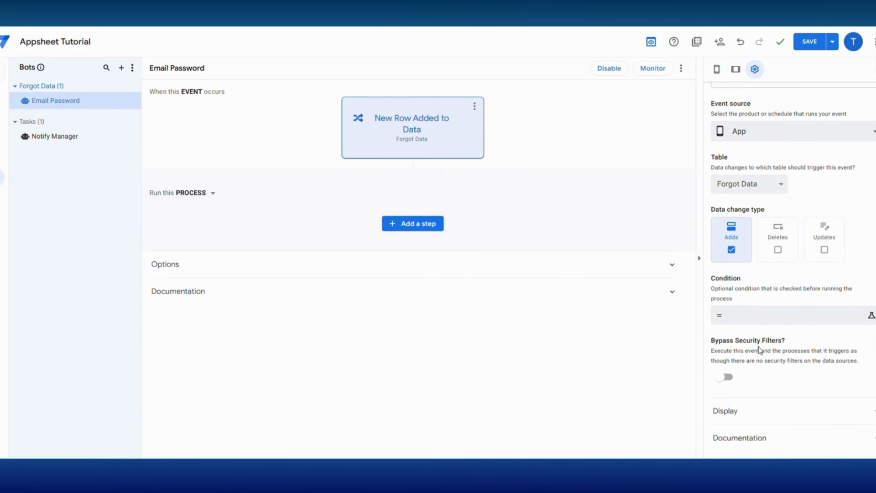
{"action": "left_click", "coordinate": [412, 223]}
Step: Add a new custom bot step named Send Password
{"action": "left_click", "coordinate": [415, 395]}
{"action": "left_click", "coordinate": [413, 272]}
{"action": "type", "text": "Send Password"}
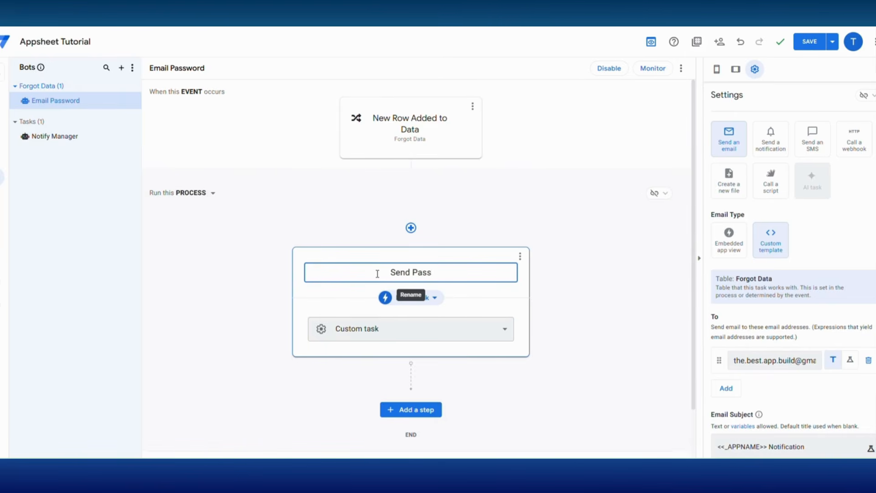
{"action": "left_click", "coordinate": [597, 296]}
Step: Set the step's email subject to APP Password
{"action": "scroll", "coordinate": [724, 366], "scroll_direction": "down", "scroll_amount": 3}
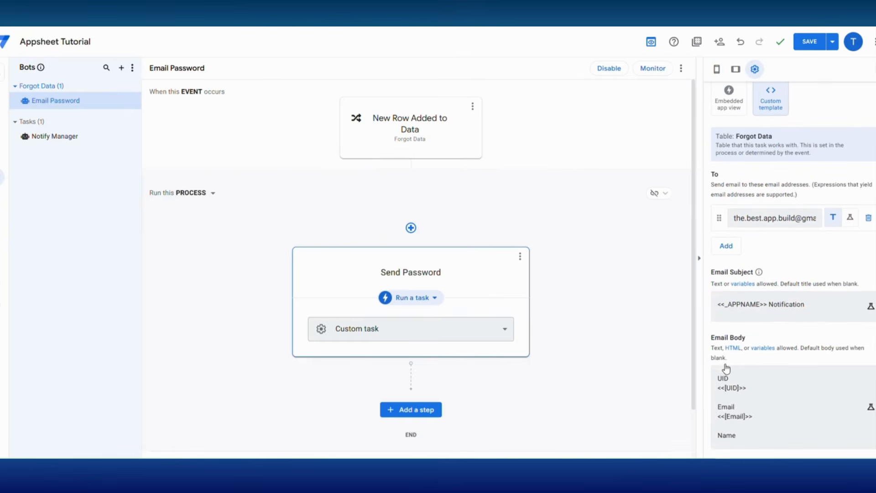
{"action": "left_click", "coordinate": [760, 305]}
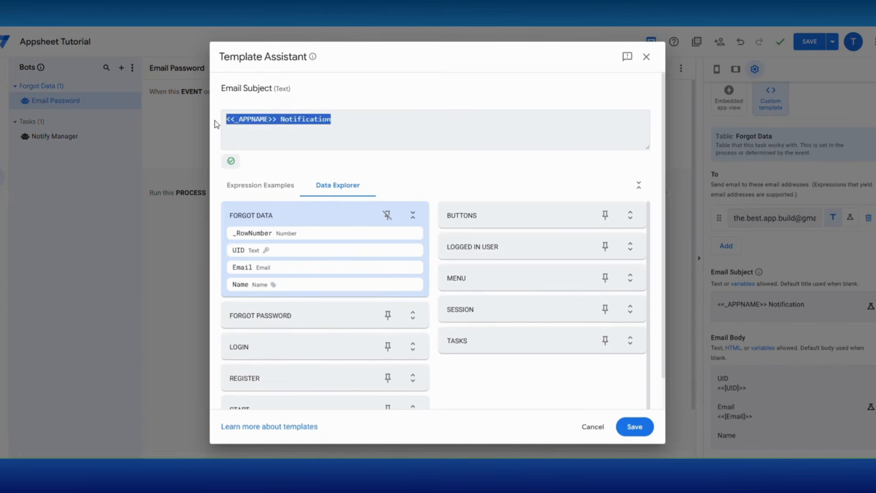
{"action": "type", "text": "APP Password"}
{"action": "left_click", "coordinate": [634, 426]}
Step: Replace the email body with the pasted greeting that includes the user's password
{"action": "left_click", "coordinate": [748, 397]}
{"action": "key", "text": "ctrl+a"}
{"action": "key", "text": "BackSpace"}
{"action": "key", "text": "ctrl+v"}
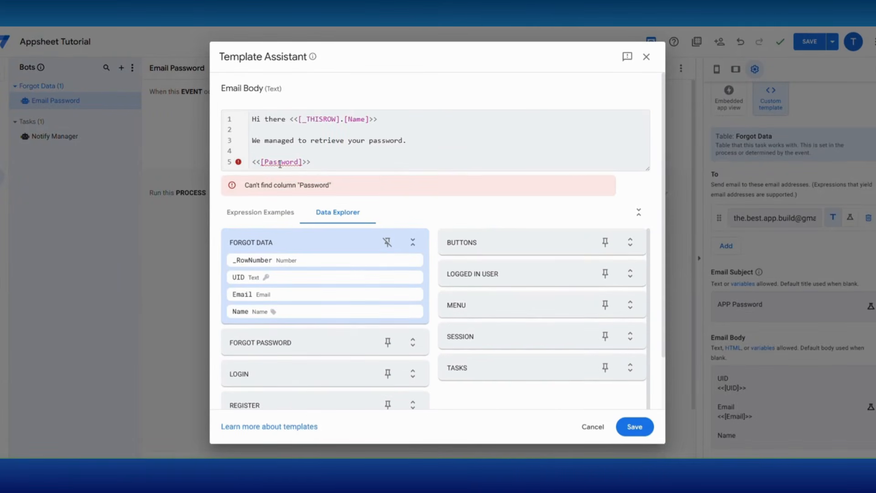
{"action": "mouse_move", "coordinate": [279, 164]}
Step: Save the body, then add a Forgot Data virtual column Password: LOOKUP([_THISROW].[Email],"Users","Name","Password")
{"action": "left_click", "coordinate": [636, 429]}
{"action": "left_click", "coordinate": [2, 108]}
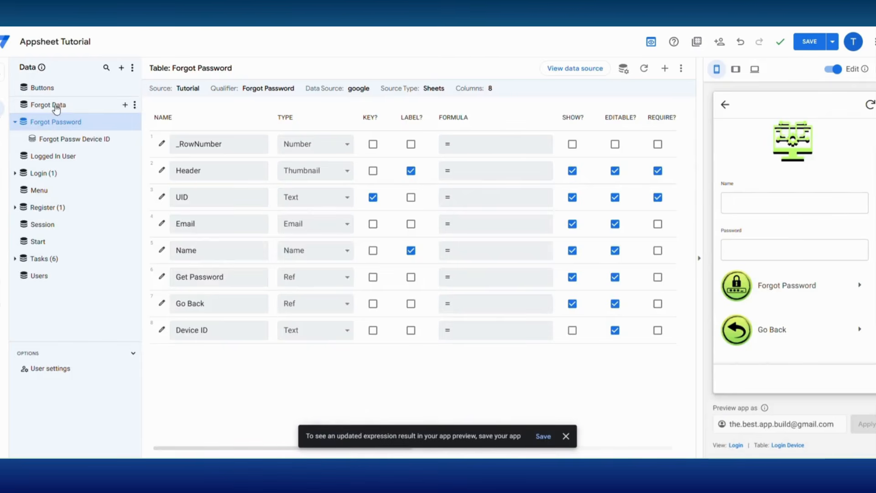
{"action": "left_click", "coordinate": [57, 107]}
{"action": "left_click", "coordinate": [665, 69]}
{"action": "triple_click", "coordinate": [365, 120]}
{"action": "type", "text": "Password"}
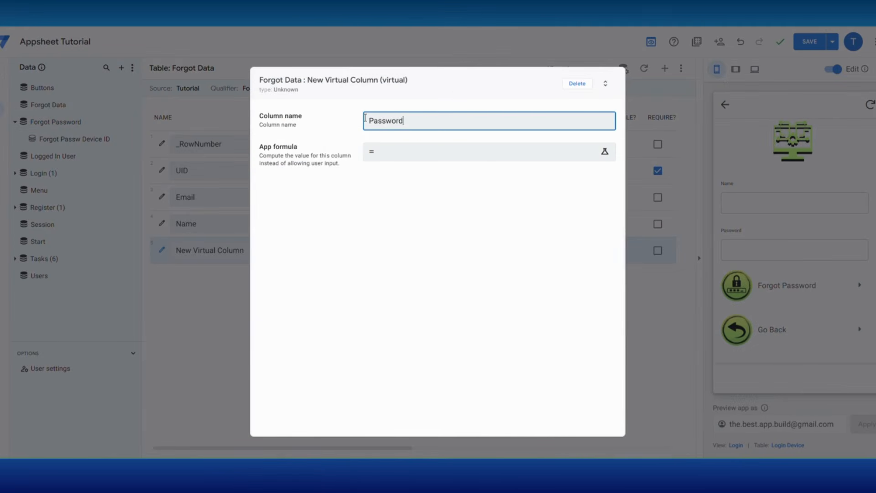
{"action": "left_click", "coordinate": [388, 151]}
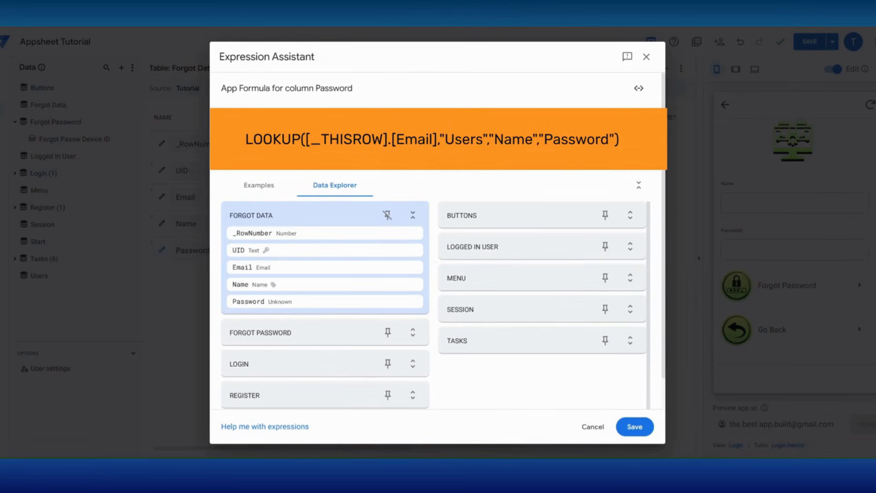
{"action": "left_click", "coordinate": [635, 429]}
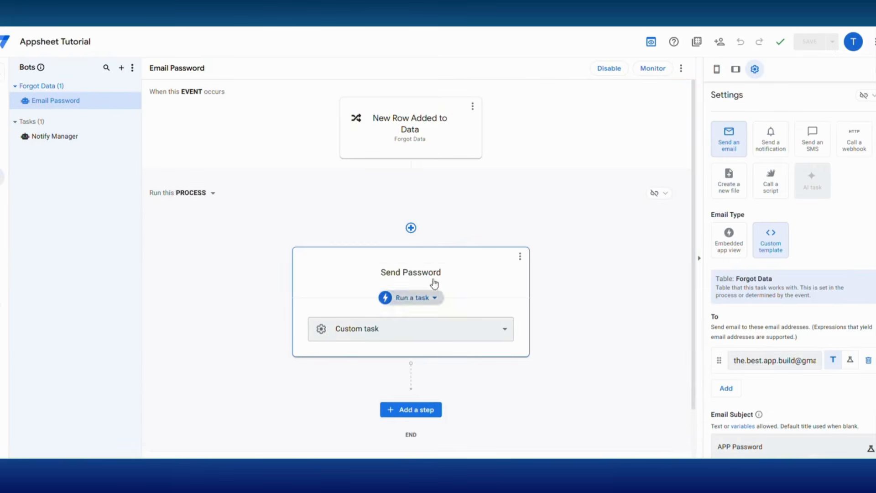
{"action": "scroll", "coordinate": [794, 301], "scroll_direction": "down", "scroll_amount": 5}
Step: Re-save the Send Password email body, now resolving <<[Password]>>, and save the app
{"action": "left_click", "coordinate": [792, 302]}
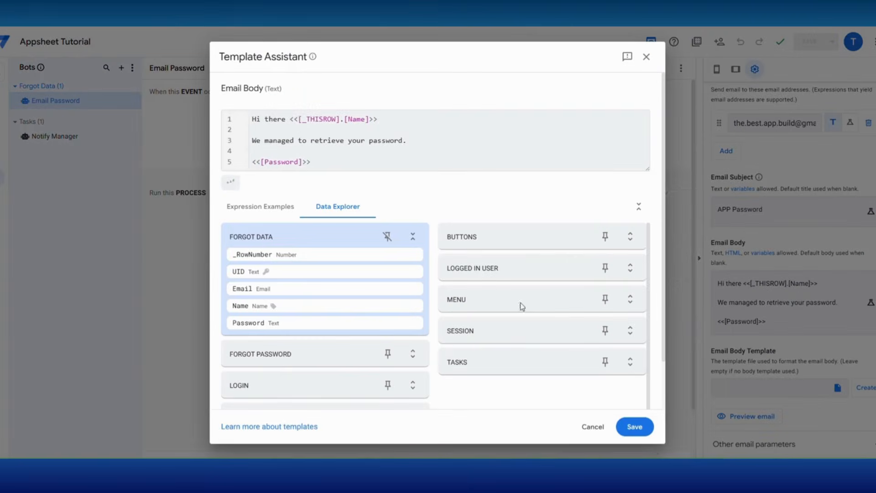
{"action": "left_click", "coordinate": [635, 426]}
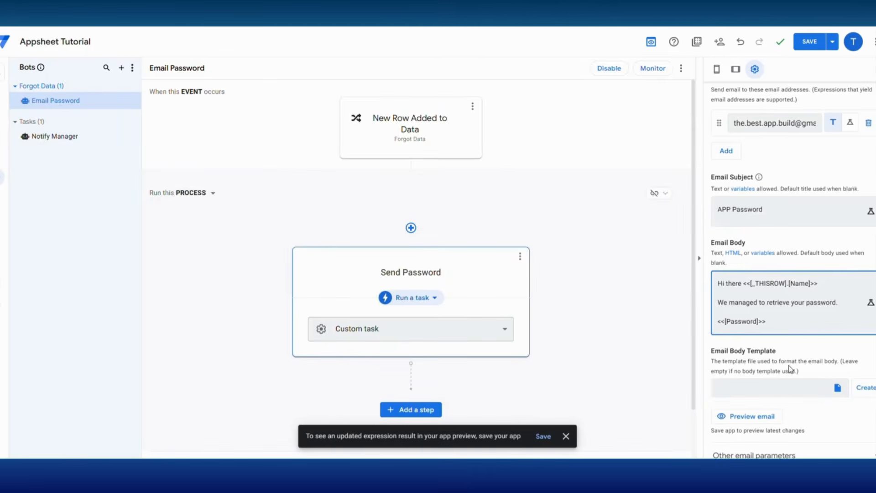
{"action": "scroll", "coordinate": [786, 337], "scroll_direction": "down", "scroll_amount": 2}
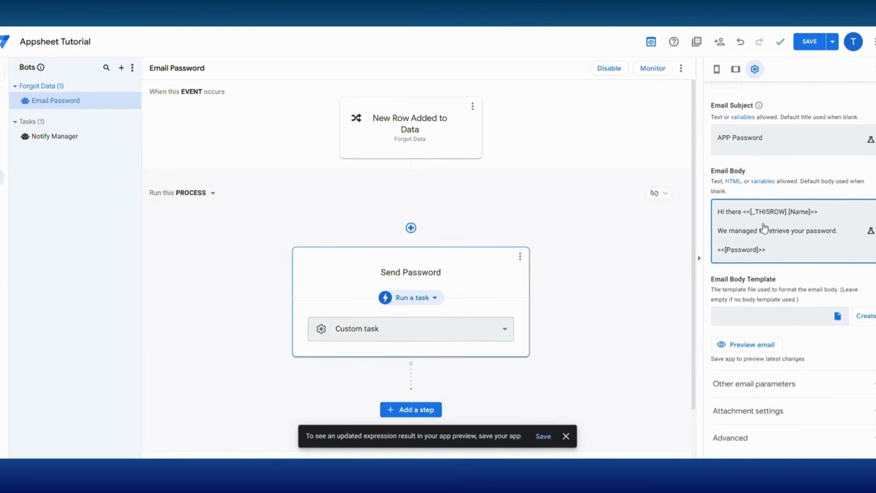
{"action": "left_click", "coordinate": [810, 41]}
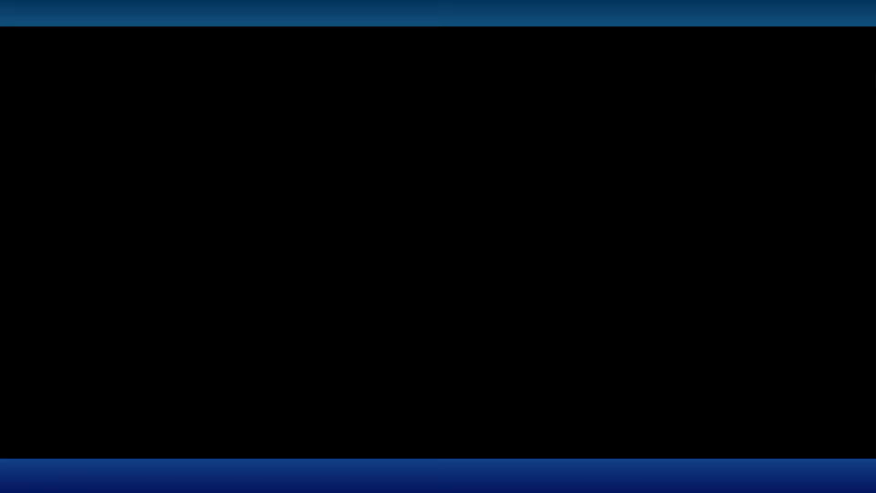